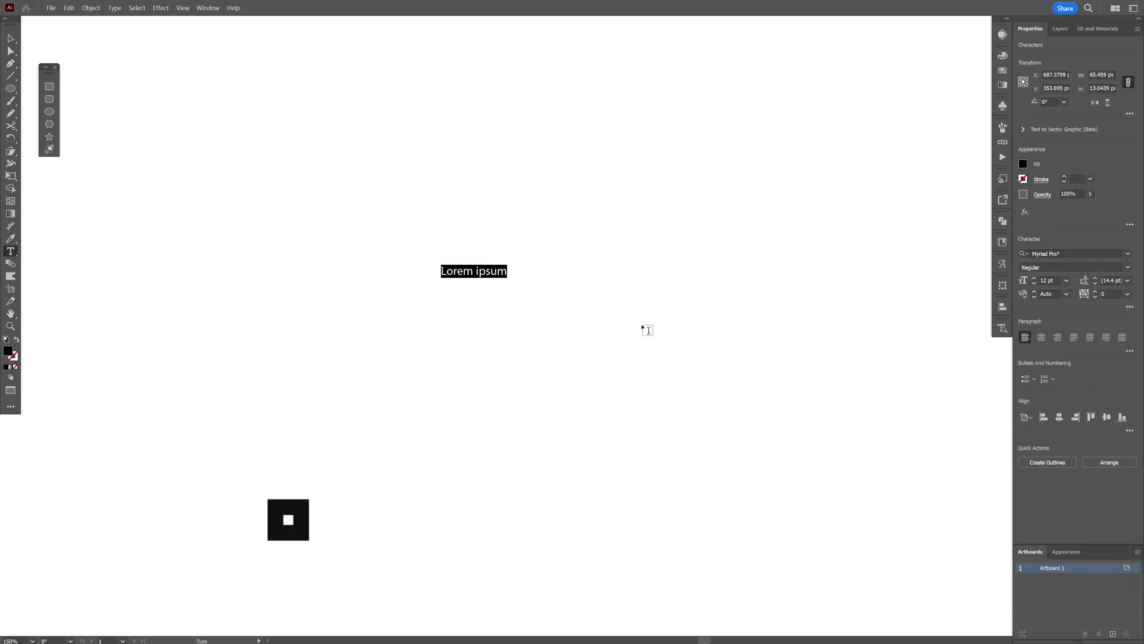
- Set the text to 2 in Inter Black and convert it to outlines
text(2)
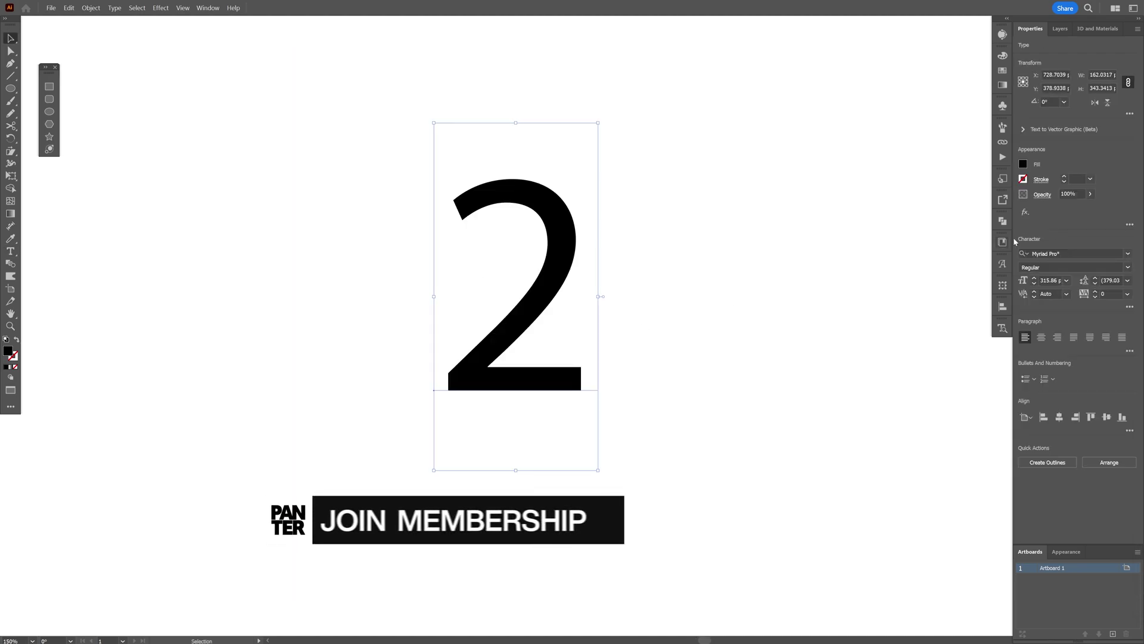
click(1054, 254)
text(inter)
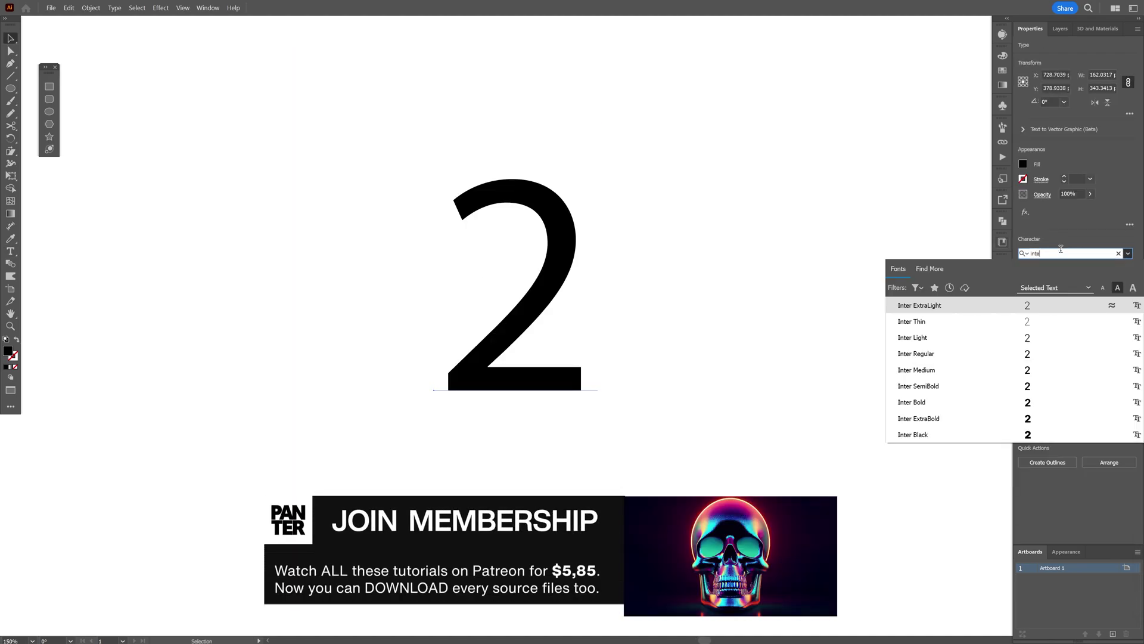
click(994, 434)
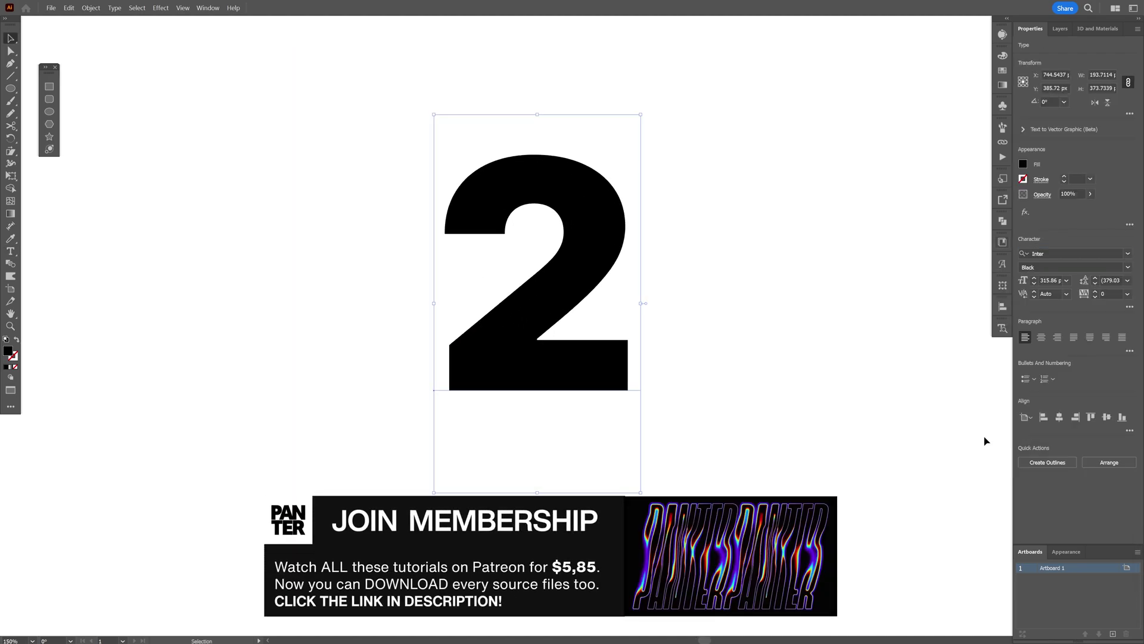
right_click(600, 277)
click(622, 408)
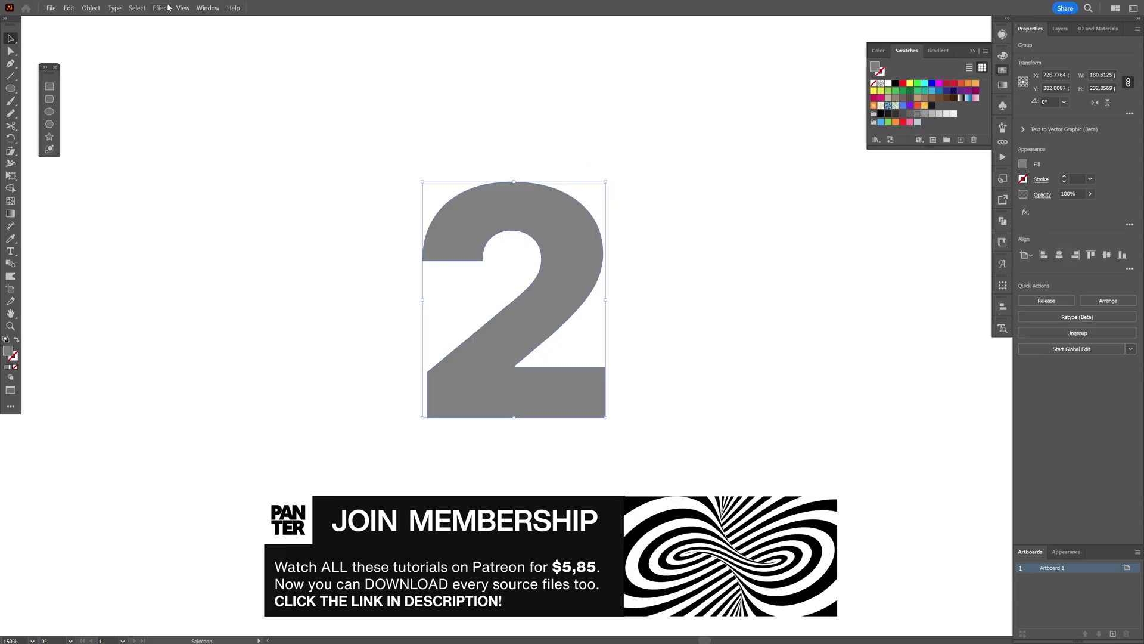
- Apply a classic 3D Extrude & Bevel effect to the 2 with the Isometric Left position
click(168, 7)
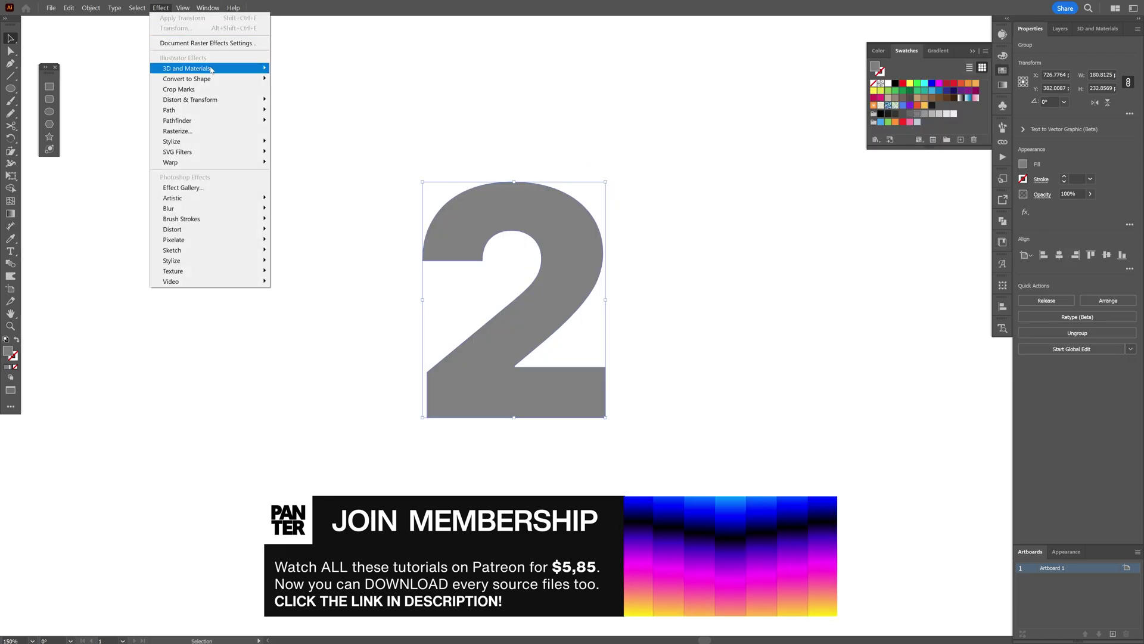
mouse_move(251, 69)
mouse_move(334, 125)
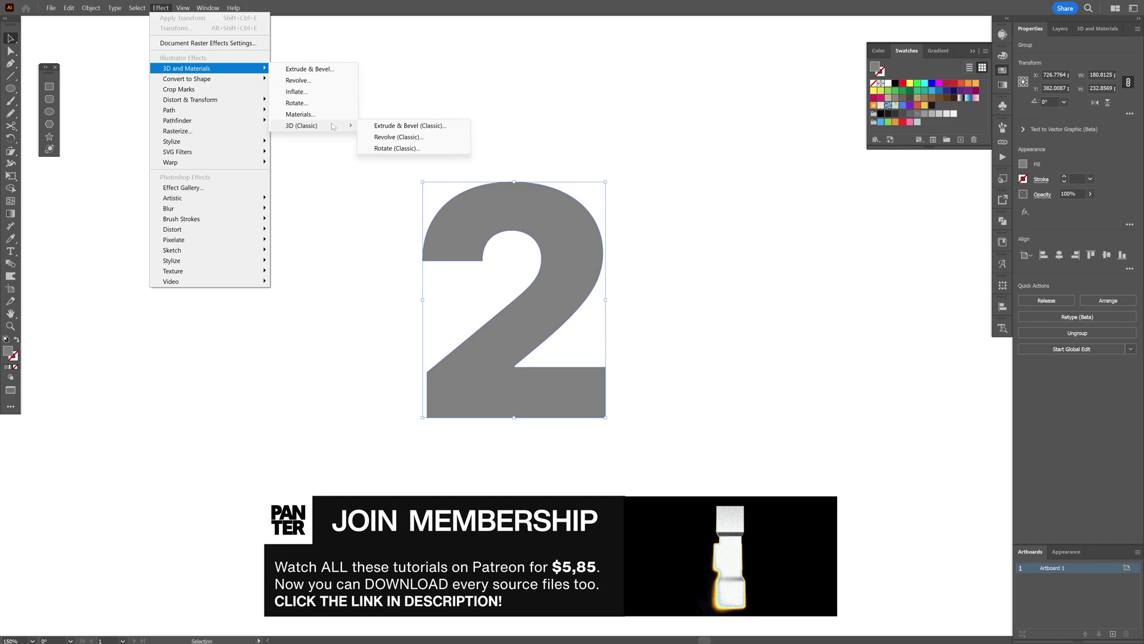
click(403, 126)
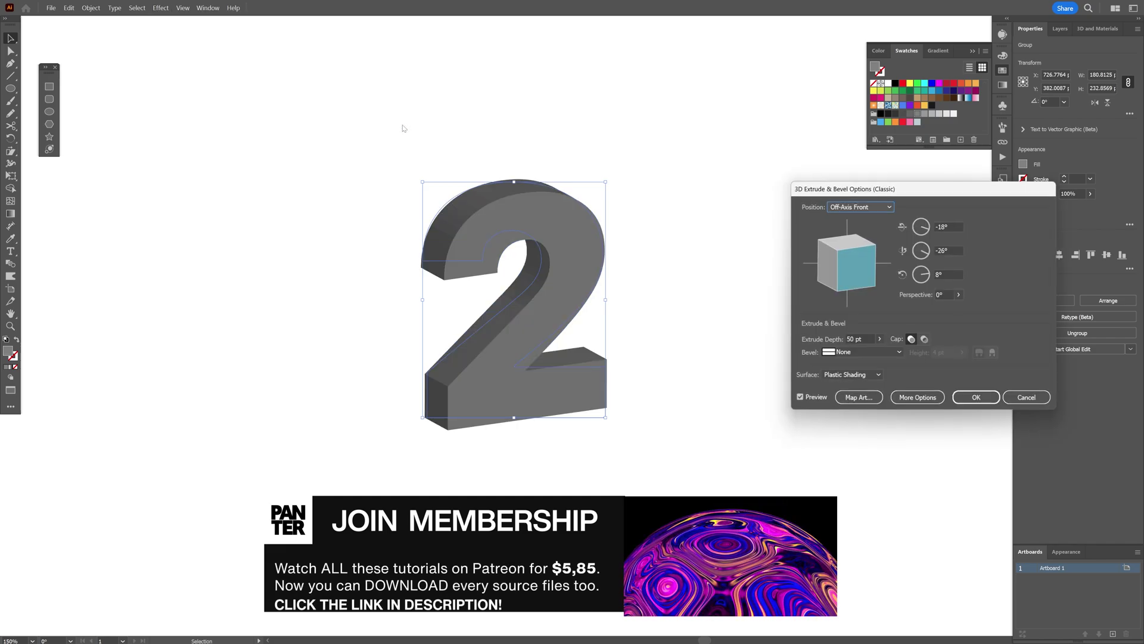
click(854, 207)
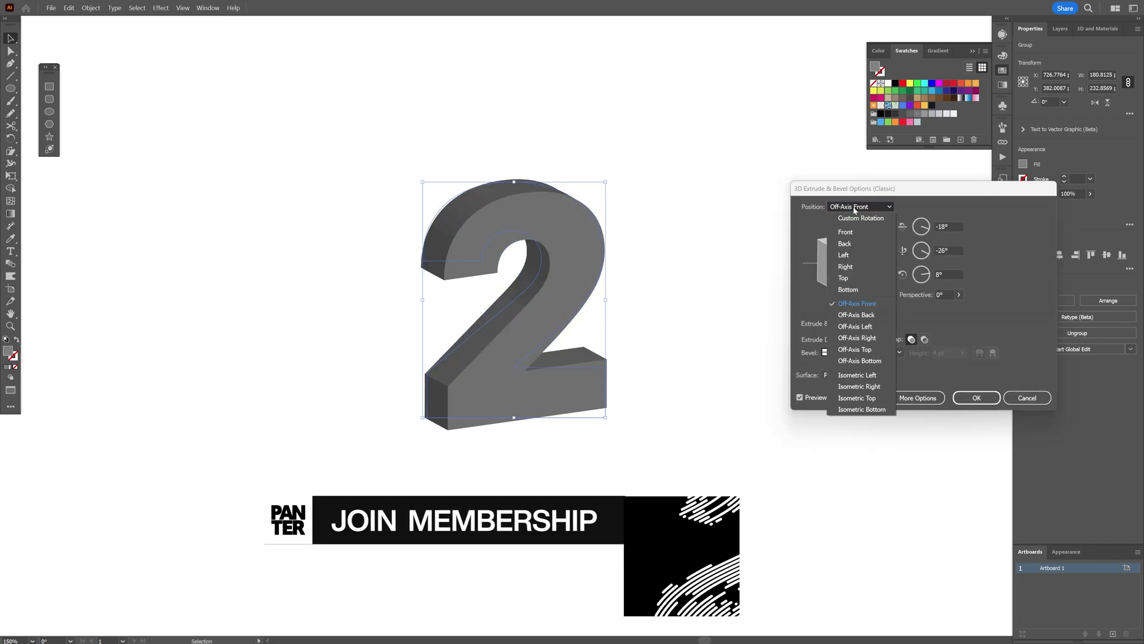
click(864, 375)
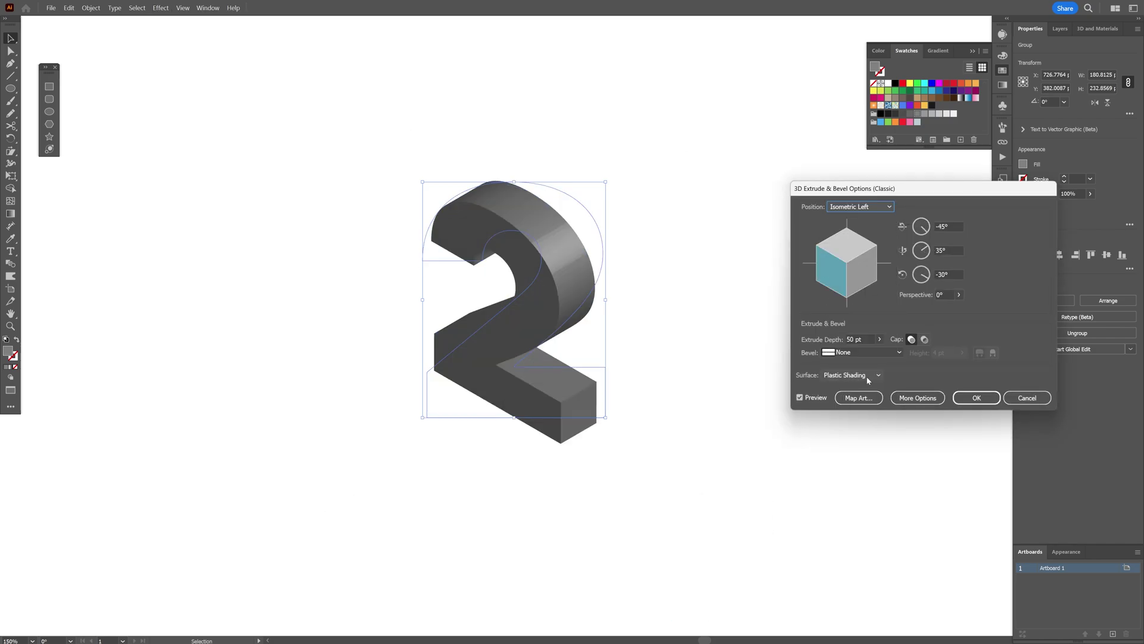
click(976, 397)
- Shift the extruded 2 horizontally to free the middle of the canvas and deselect it
scroll(458, 281, up, 1)
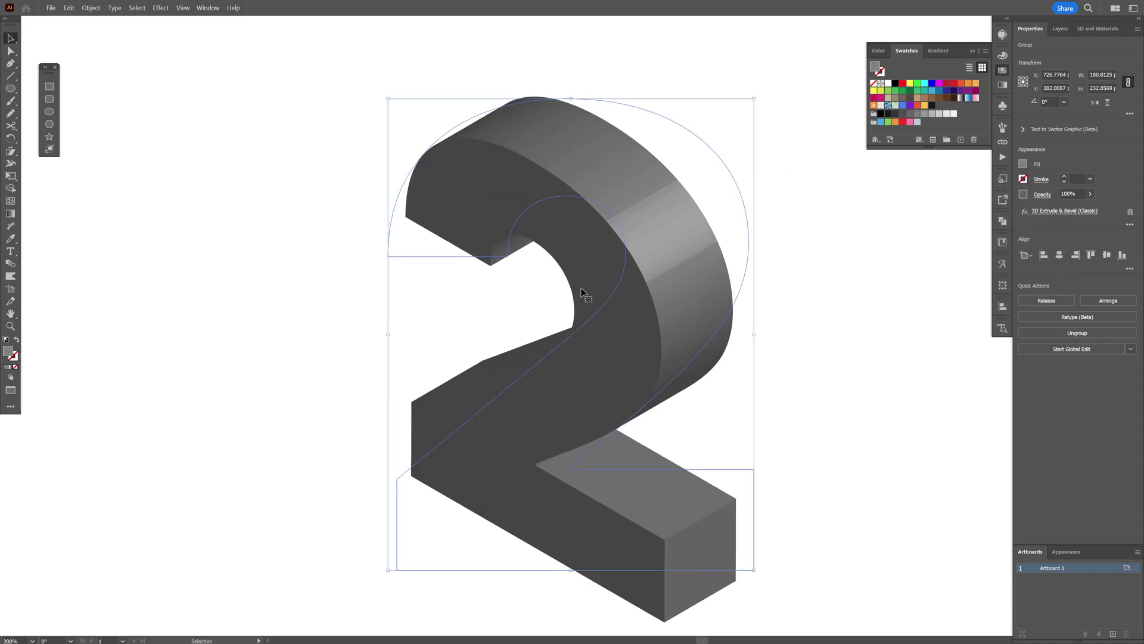
scroll(575, 270, up, 1)
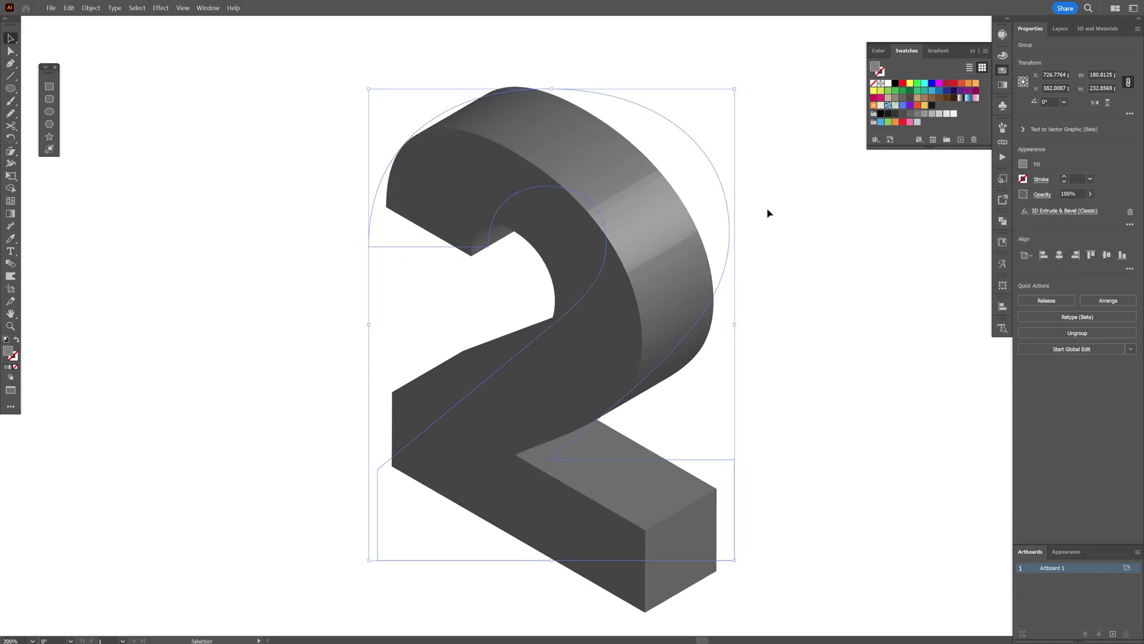
drag(603, 266, 288, 221)
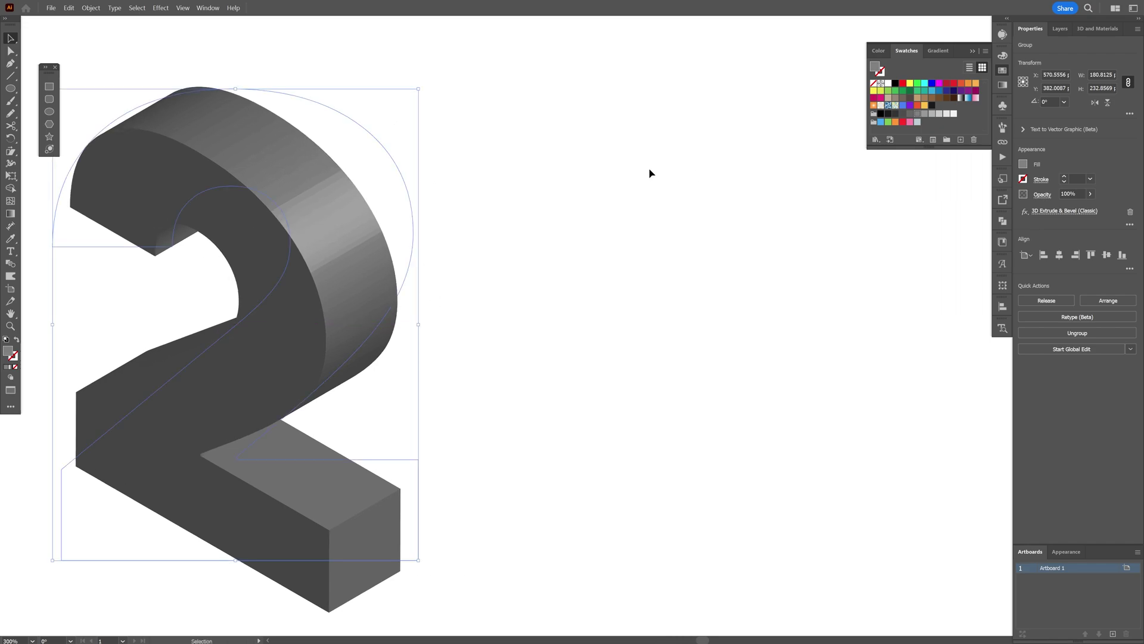
click(650, 172)
- Draw a black circle about 9 px wide and a tiny circle directly above it, spanning about 132 px together
key(l)
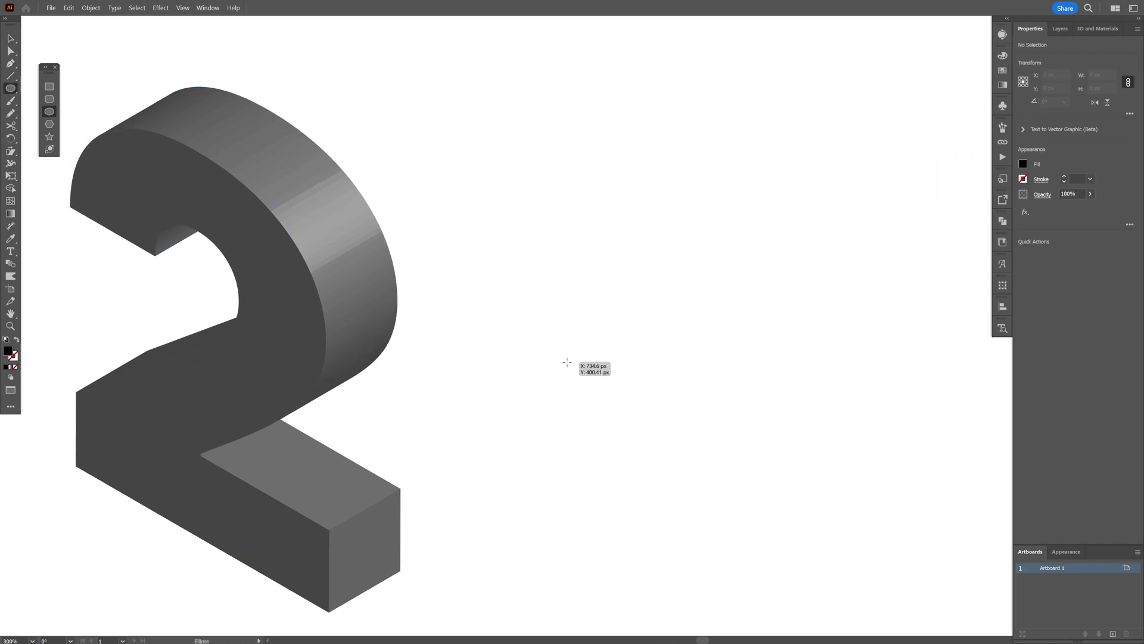
mouse_move(567, 362)
mouse_down()
mouse_move(585, 380)
mouse_move(559, 412)
mouse_move(562, 160)
mouse_up()
key(v)
click(1101, 304)
click(1101, 303)
scroll(567, 131, up, 3)
drag(569, 199, 548, 202)
scroll(570, 196, down, 3)
click(664, 161)
- Select the large and tiny circles and make a blend between them
drag(527, 513, 575, 191)
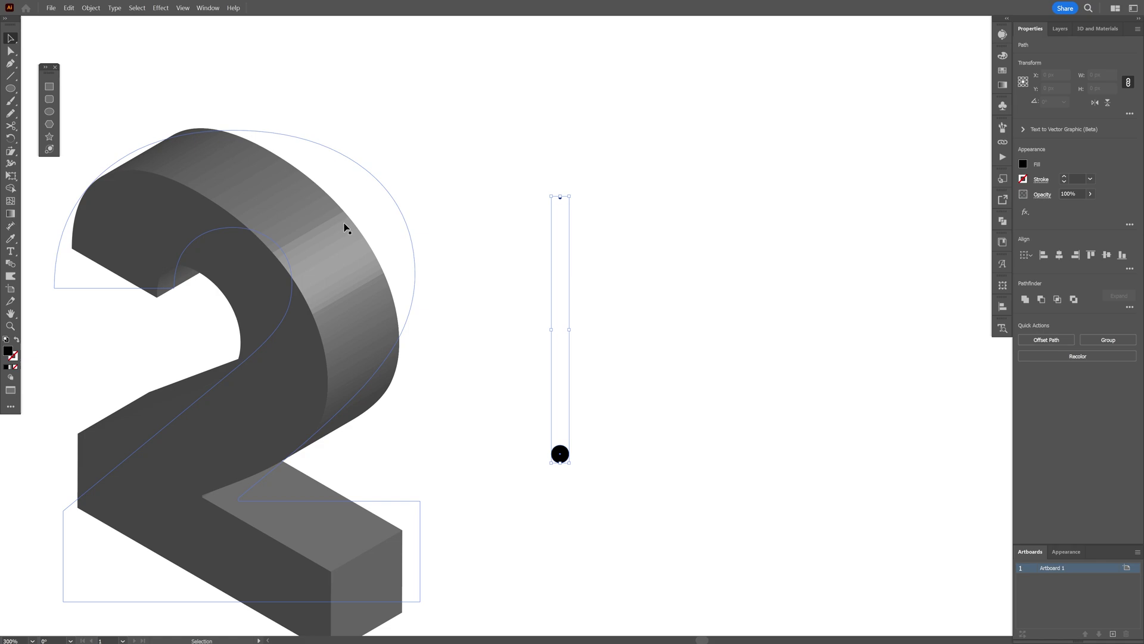
click(91, 8)
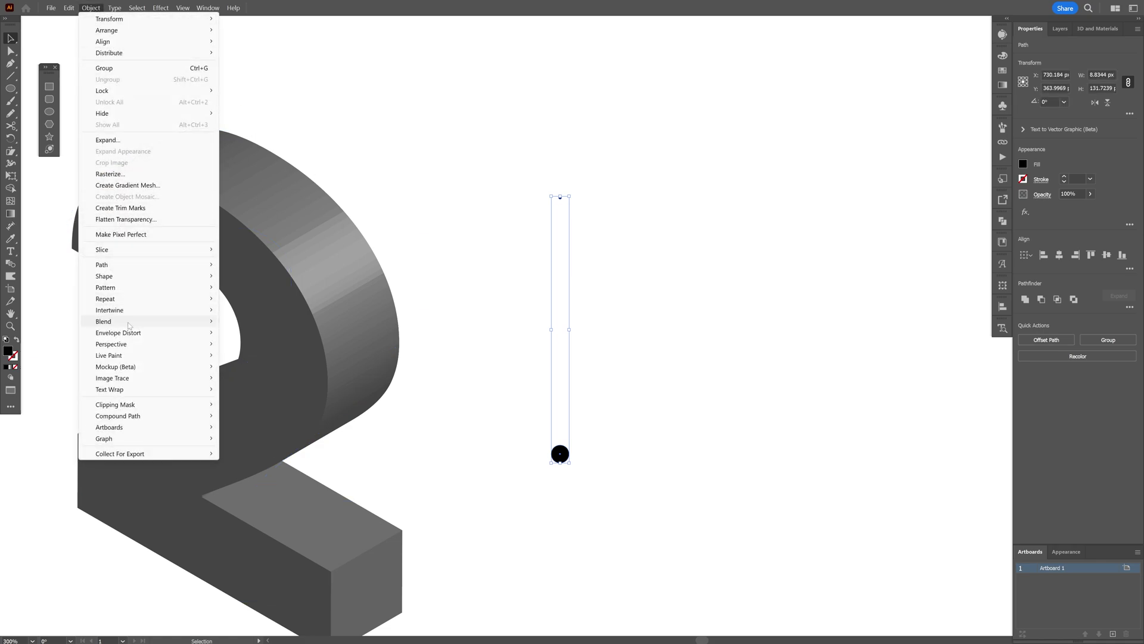
mouse_move(119, 321)
click(250, 321)
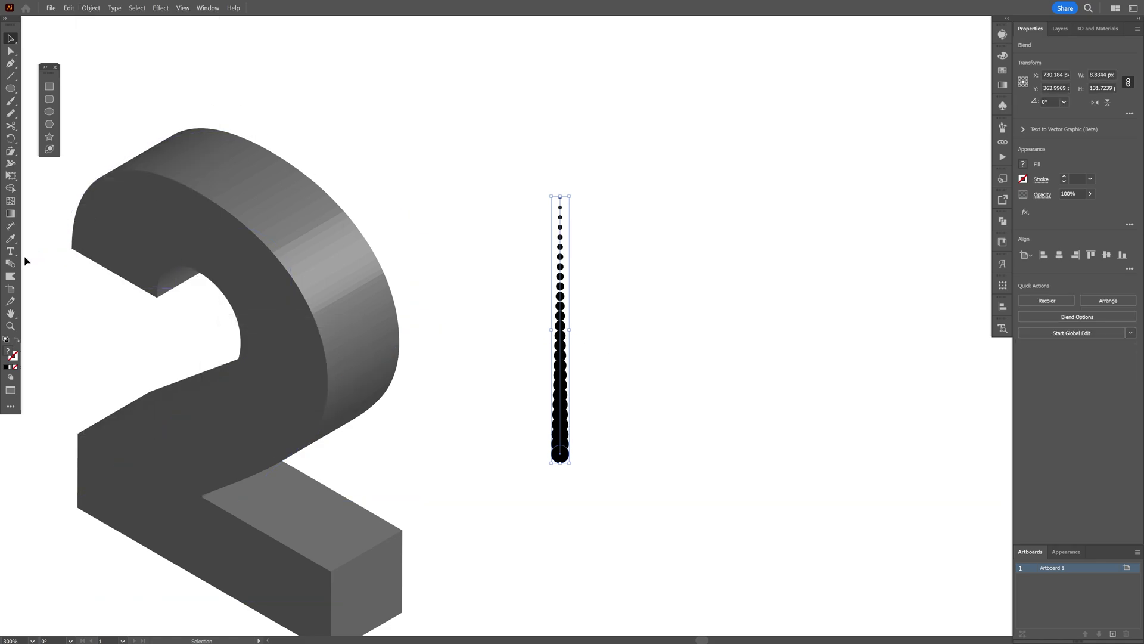
- Set the blend spacing to 11 specified steps
double_click(11, 262)
click(822, 230)
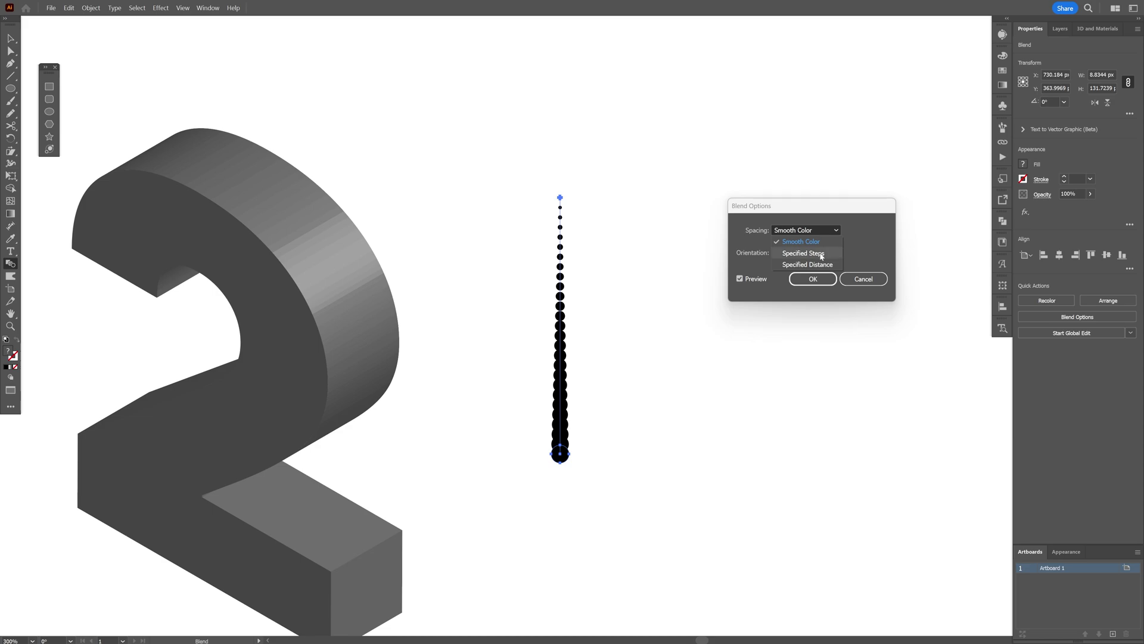
click(821, 254)
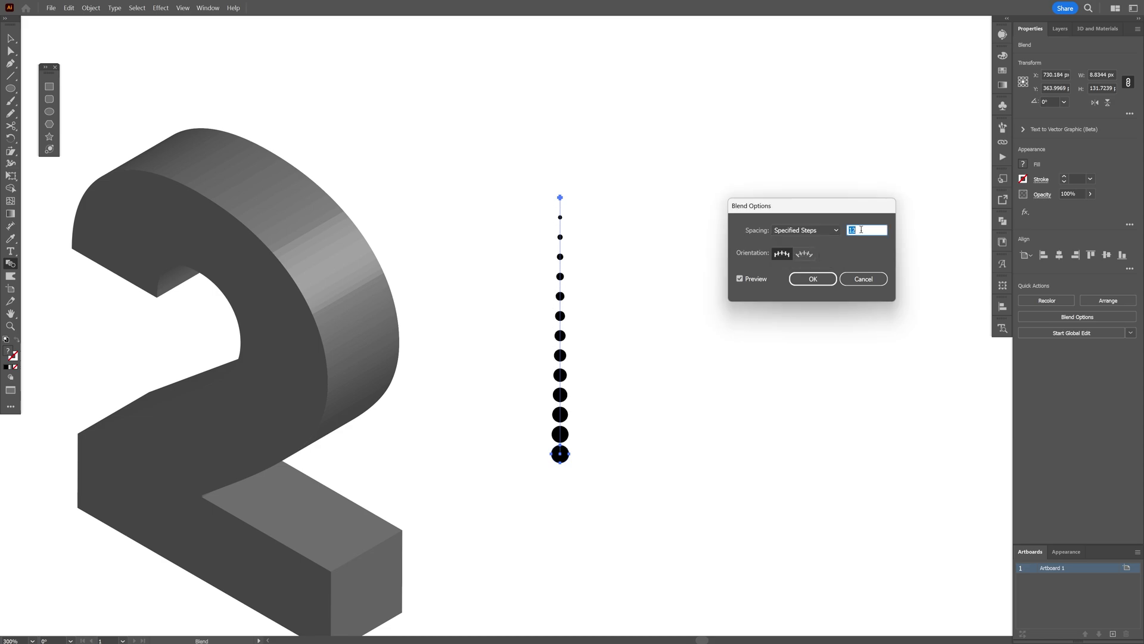
key(Down)
click(814, 278)
key(v)
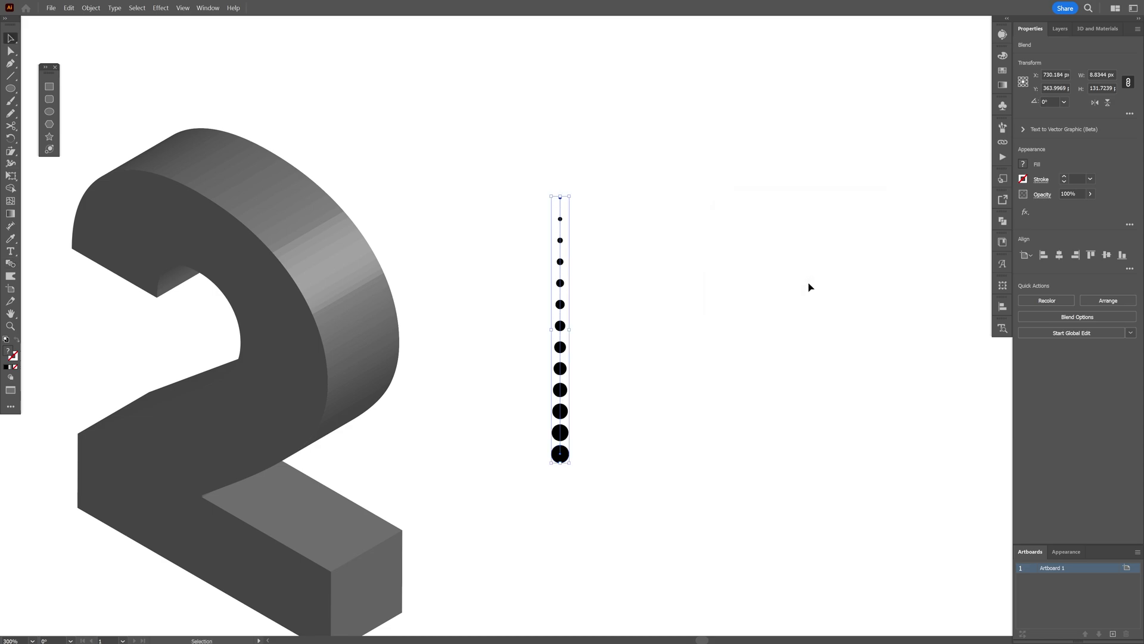
- Duplicate the dot column beside the original, offset upward so the dots interlock, and group both columns
scroll(560, 452, up, 3)
drag(542, 475, 588, 443)
drag(815, 254, 390, 466)
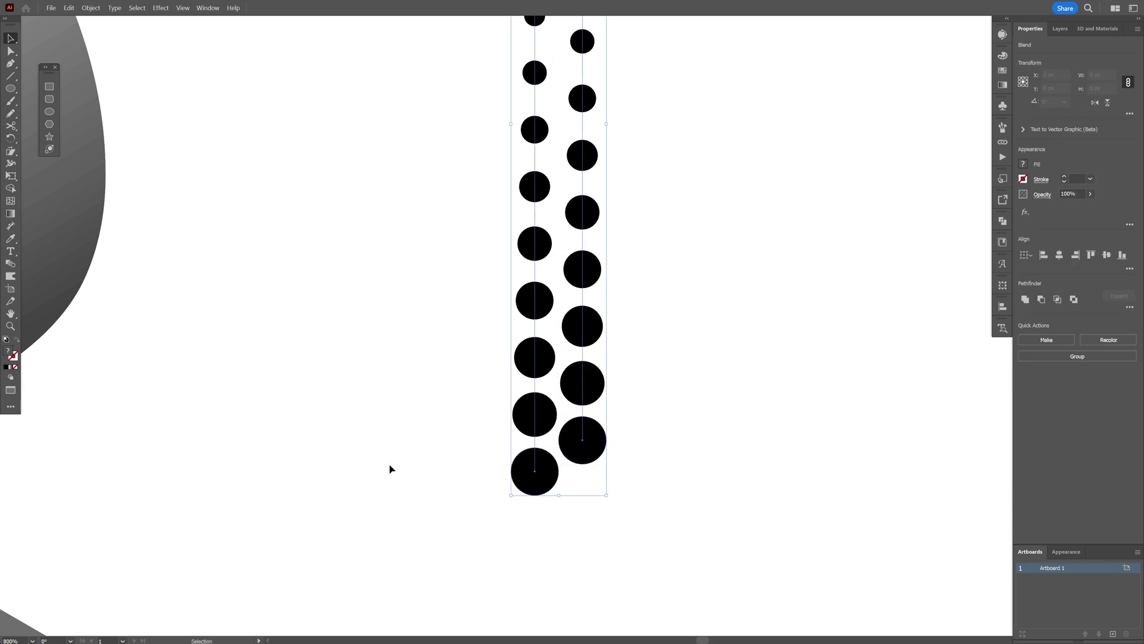
key(ctrl+g)
key(v)
key(ctrl+minus)
key(ctrl+minus)
key(ctrl+minus)
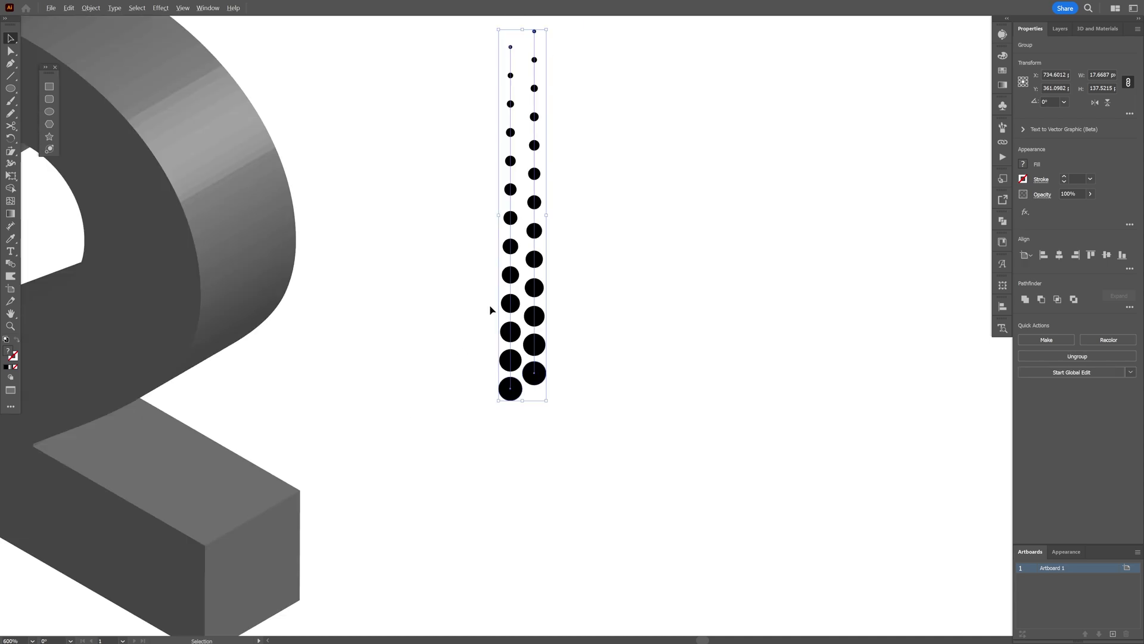
- Apply a Transform effect to the dot group with an 18 px horizontal move and 6 copies
click(163, 10)
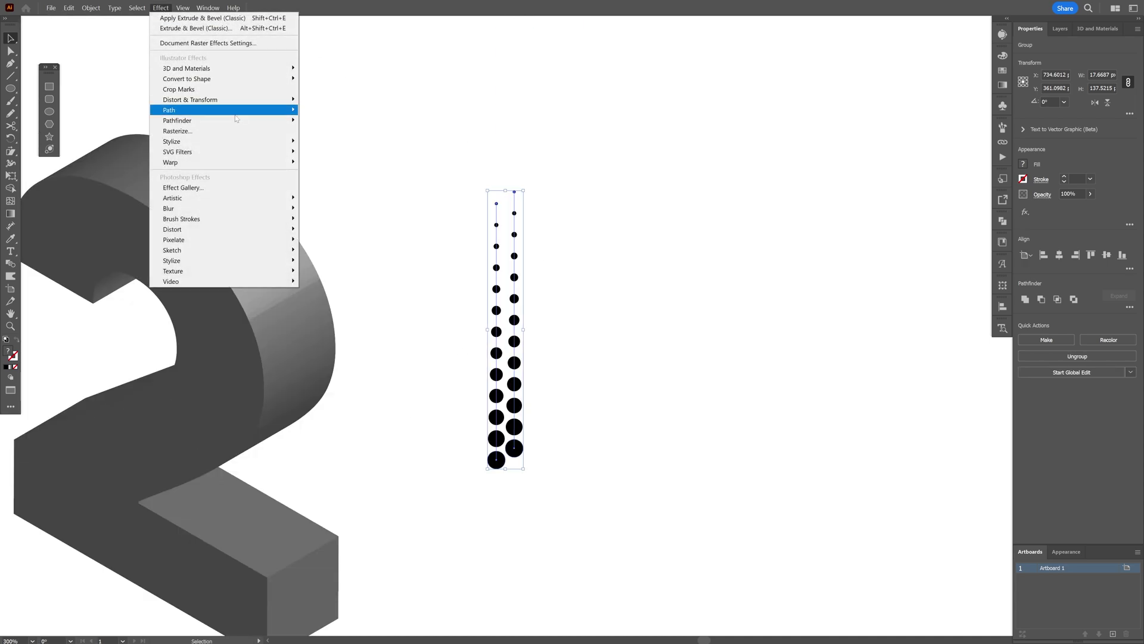
mouse_move(250, 99)
click(340, 134)
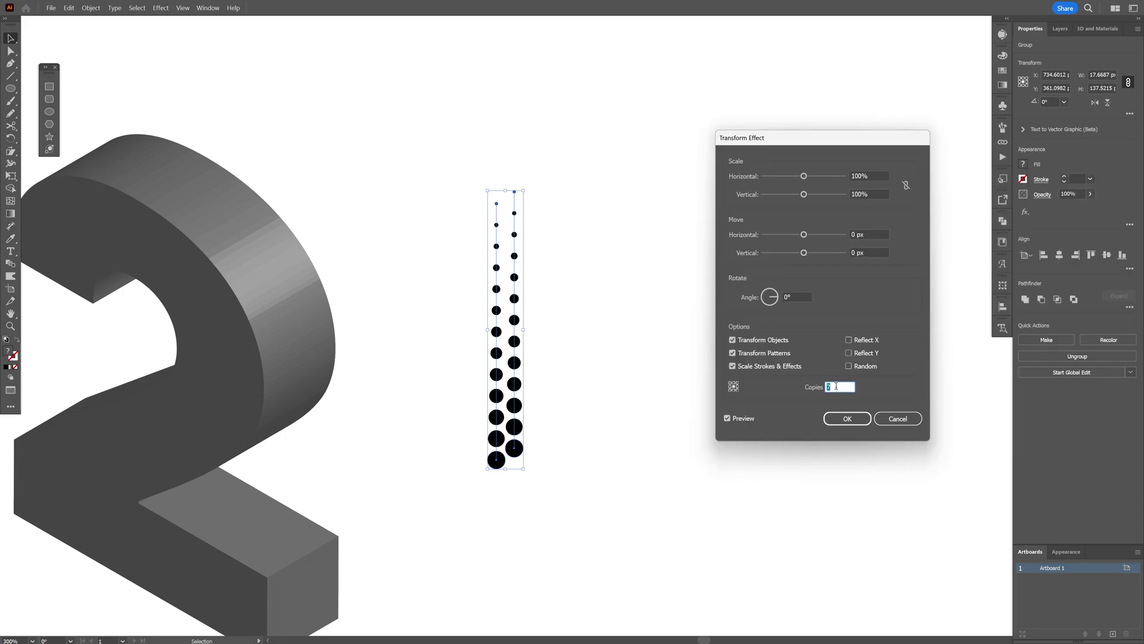
click(882, 234)
key(Up)
key(Up)
key(Up)
key(Up)
key(Up)
key(Up)
key(Up)
key(Up)
key(Up)
key(Up)
key(Up)
key(Up)
key(Up)
key(Up)
key(Up)
key(Up)
key(Up)
key(Up)
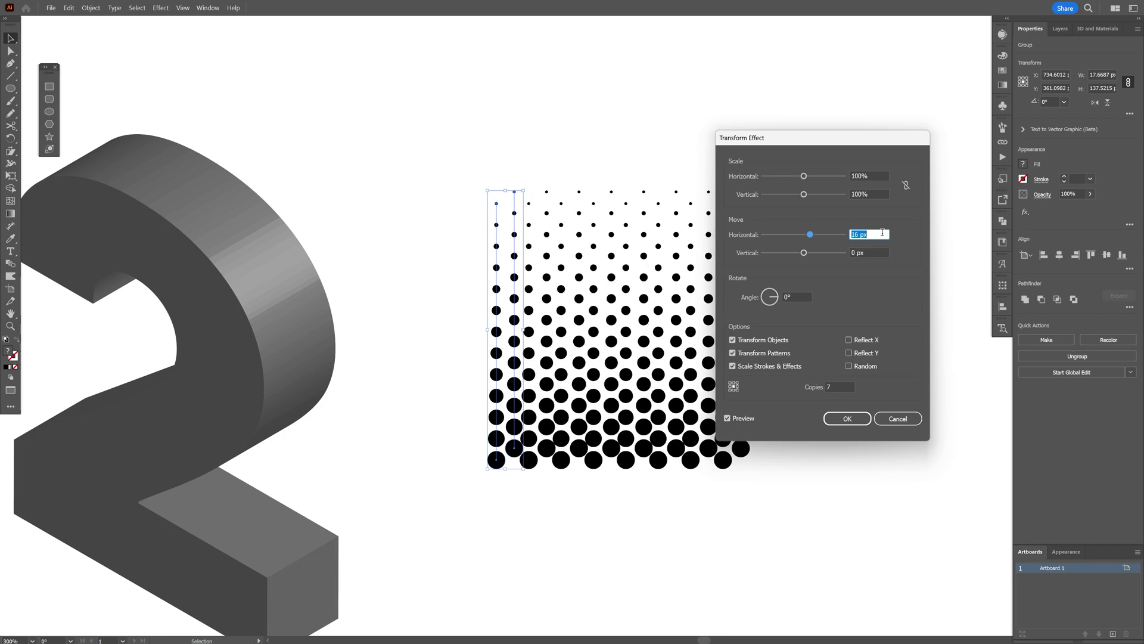
click(841, 388)
key(Down)
click(846, 418)
- Expand the appearance of the repeated dot group into a full halftone pattern
key(ctrl+=)
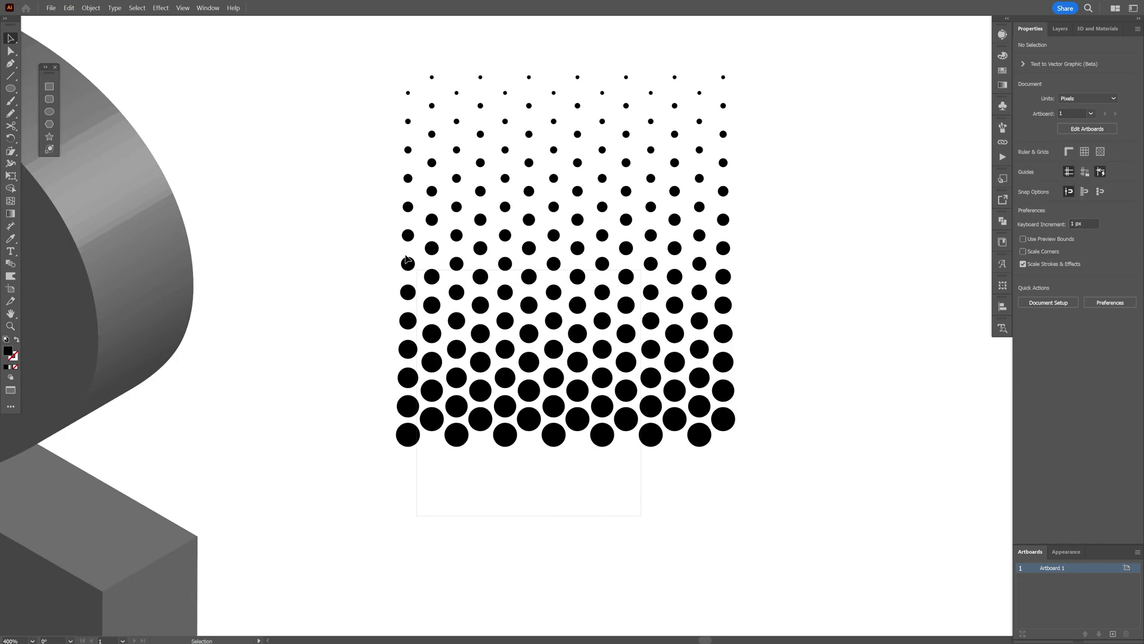
click(91, 8)
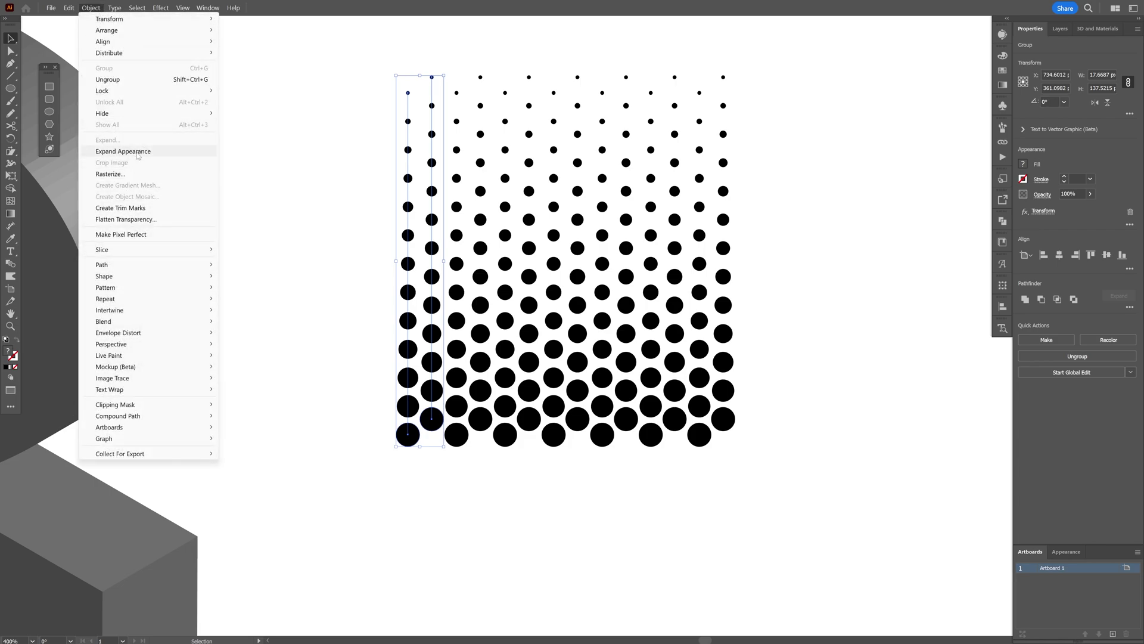
click(123, 151)
- Save the halftone pattern as a static symbol and delete the original dots from the canvas
scroll(737, 243, up, 1)
scroll(737, 243, right, 1)
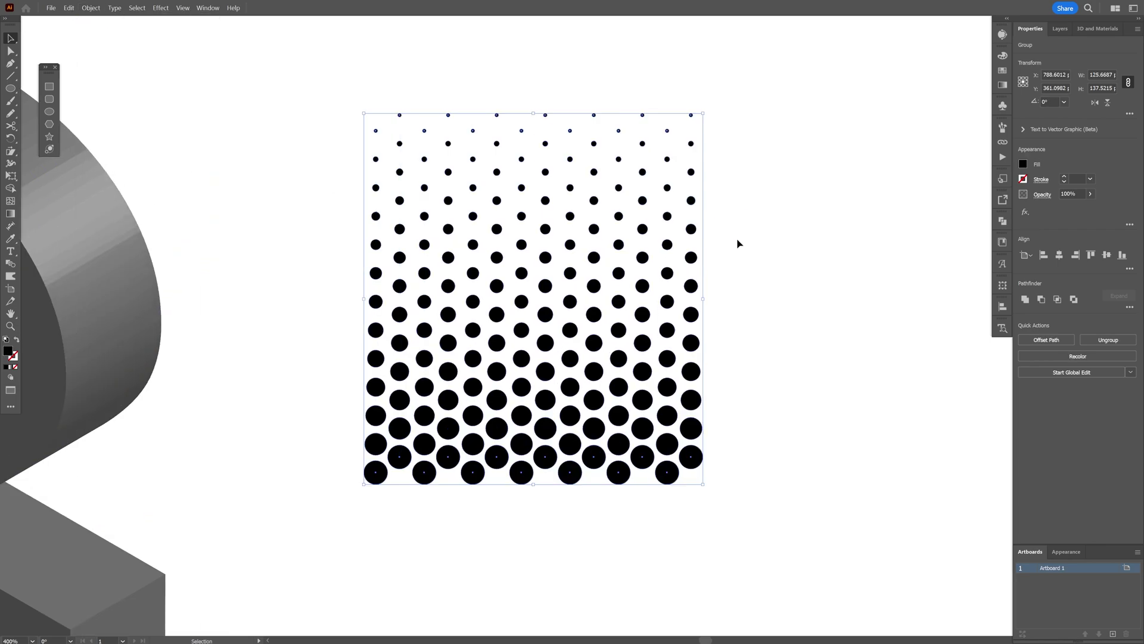
click(1001, 109)
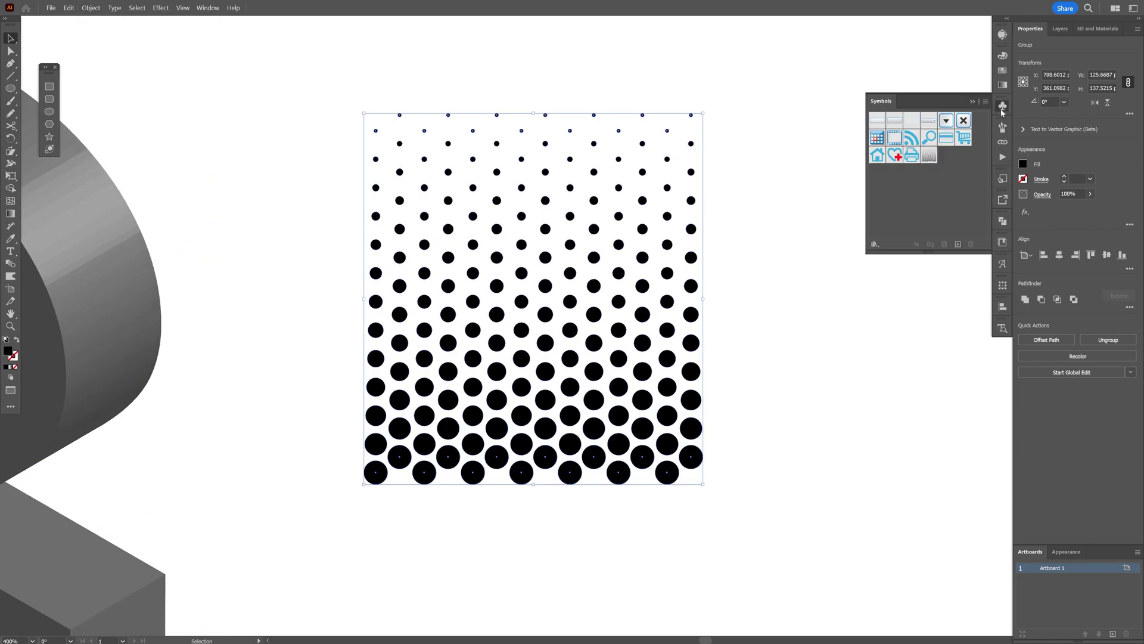
click(208, 8)
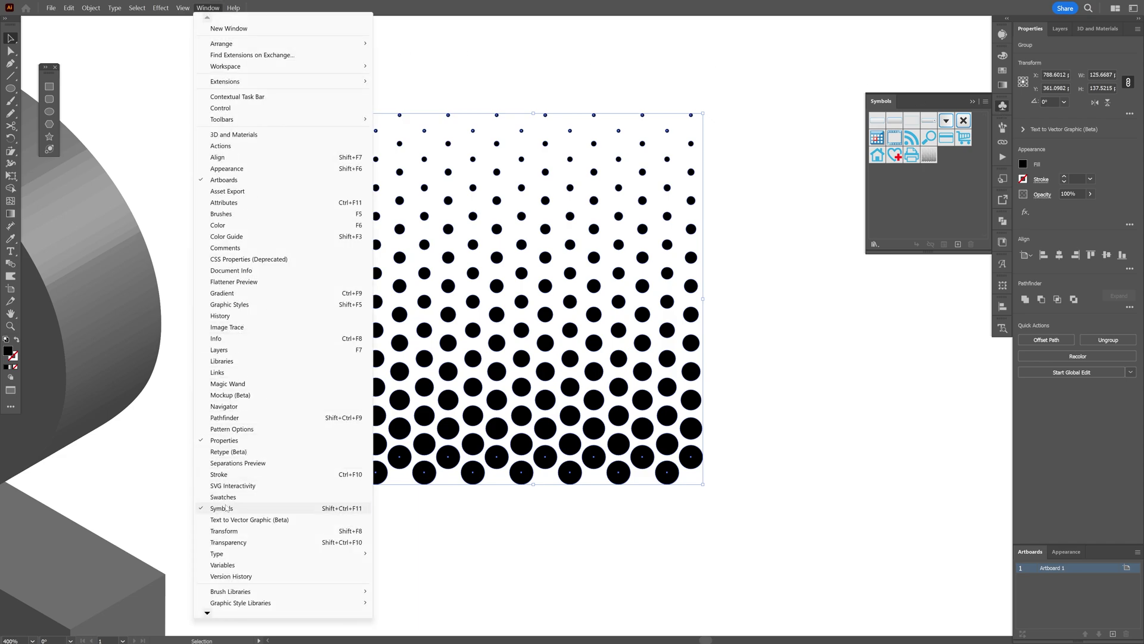
click(474, 453)
drag(521, 388, 934, 212)
click(567, 401)
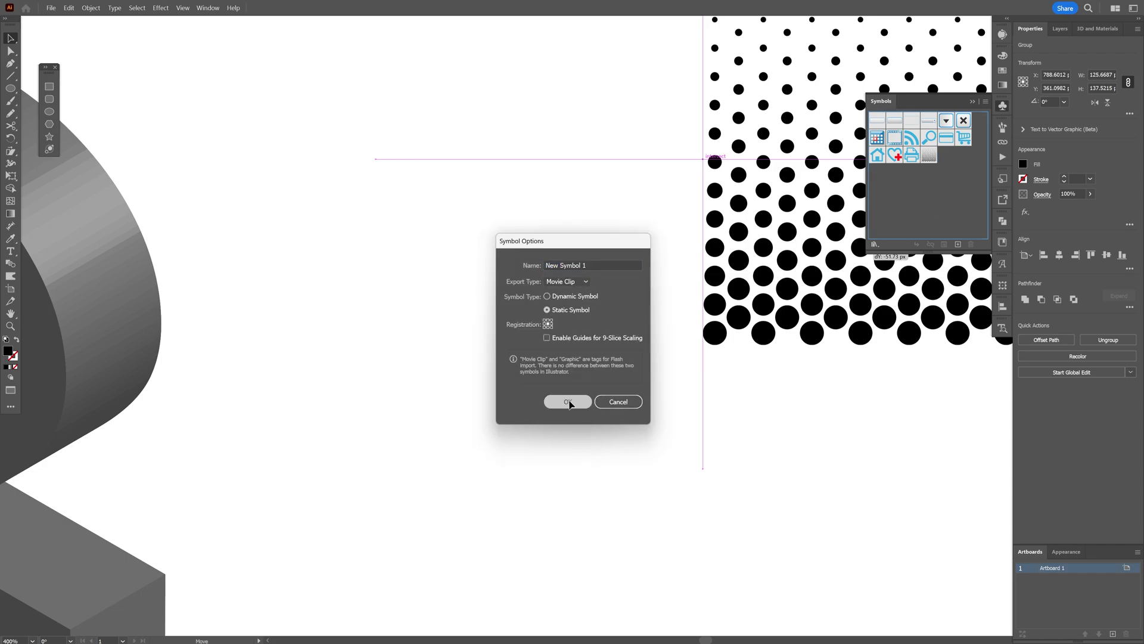
key(Delete)
- Move the extruded 2 back to the middle of the canvas
scroll(536, 370, down, 2)
drag(297, 363, 594, 311)
scroll(562, 330, up, 1)
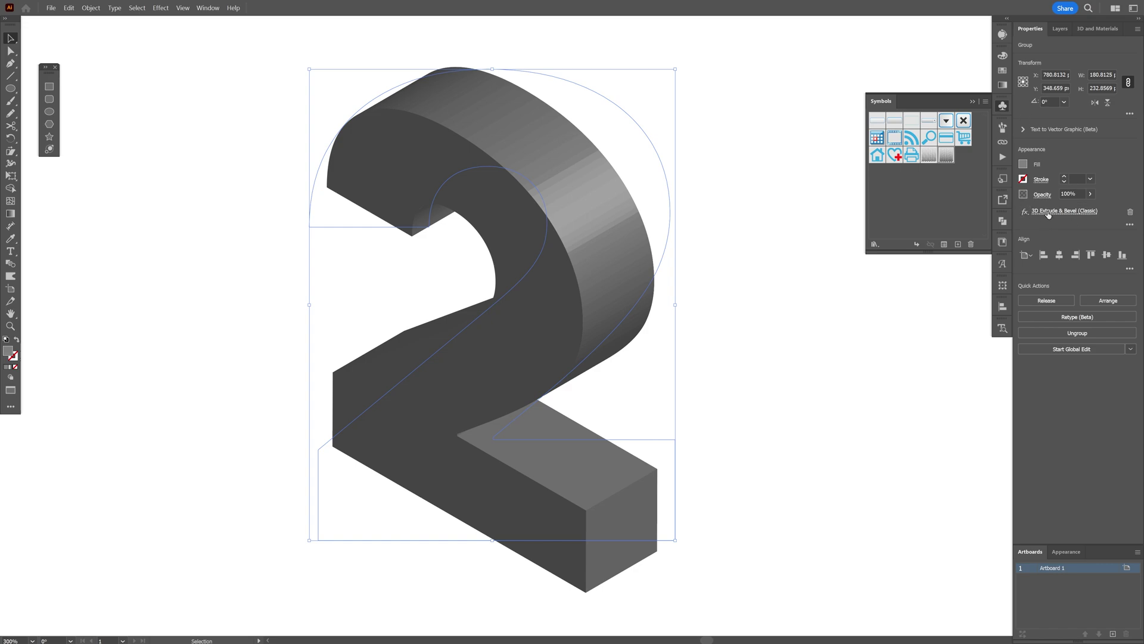
- Map New Symbol 1 onto surface 3 of the 3D extrusion, scaling it down and rotating it so the dense dots fall at the curve's lower end
click(1083, 214)
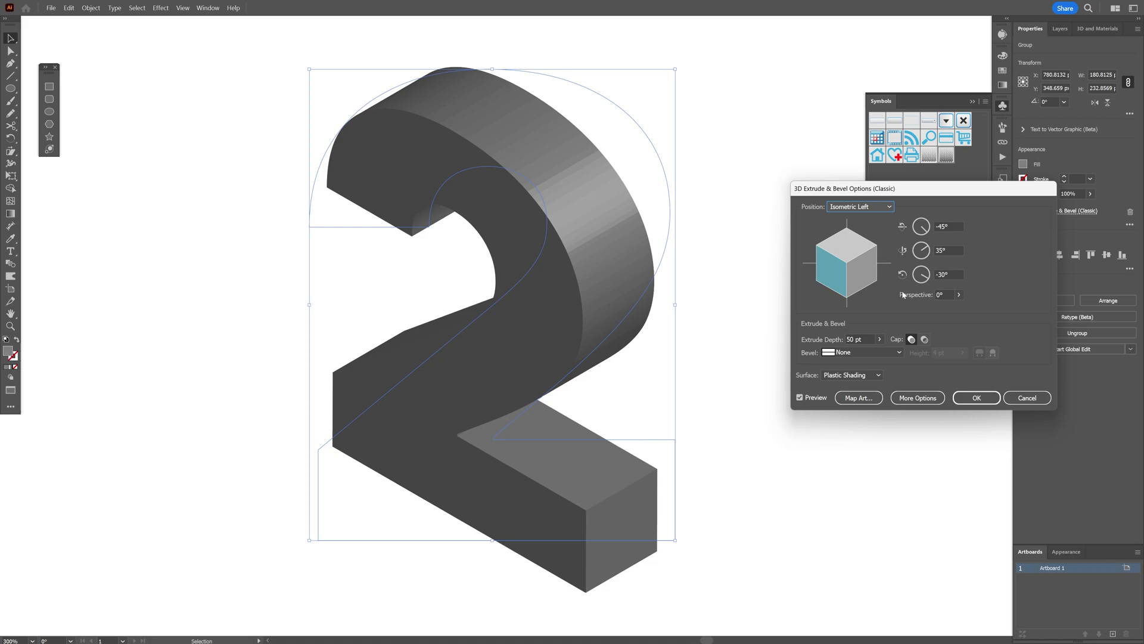
click(859, 398)
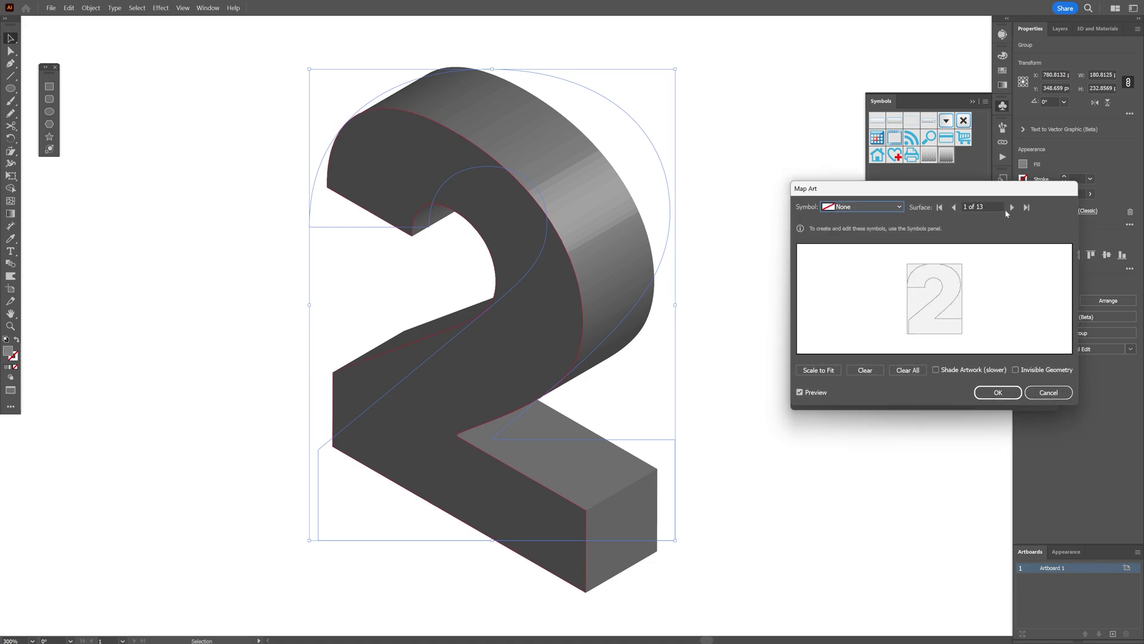
click(1012, 208)
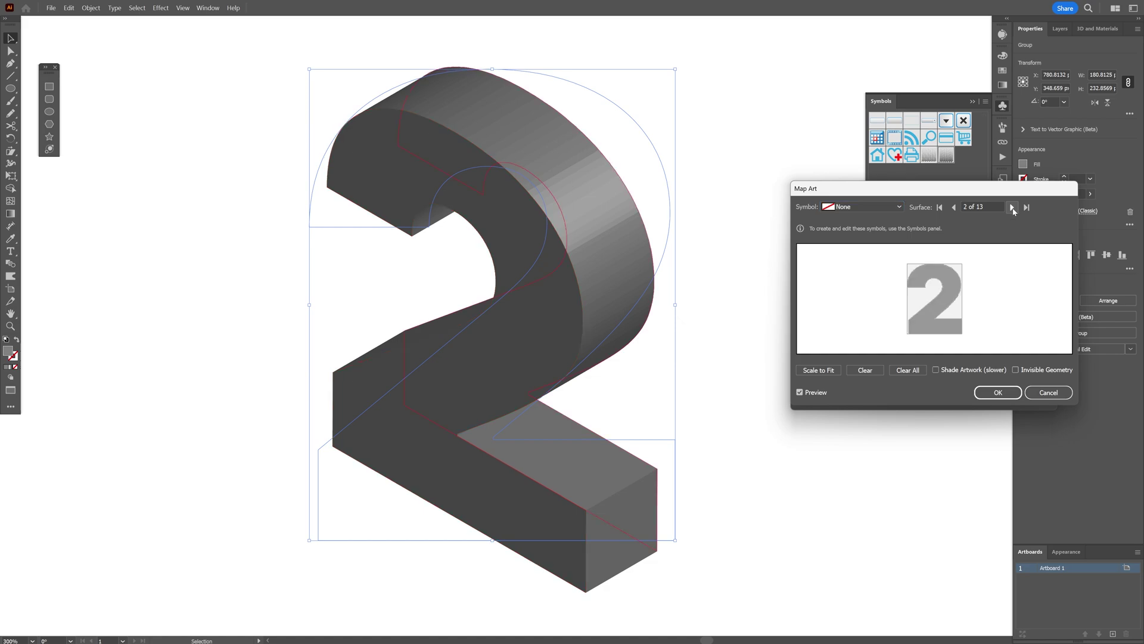
click(1013, 208)
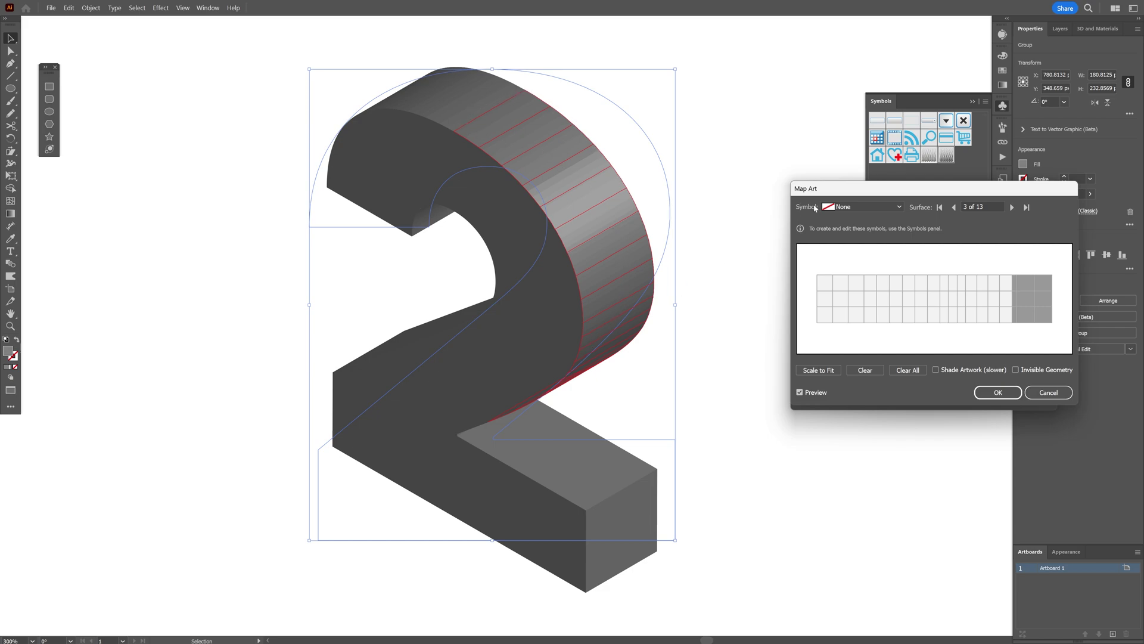
click(840, 207)
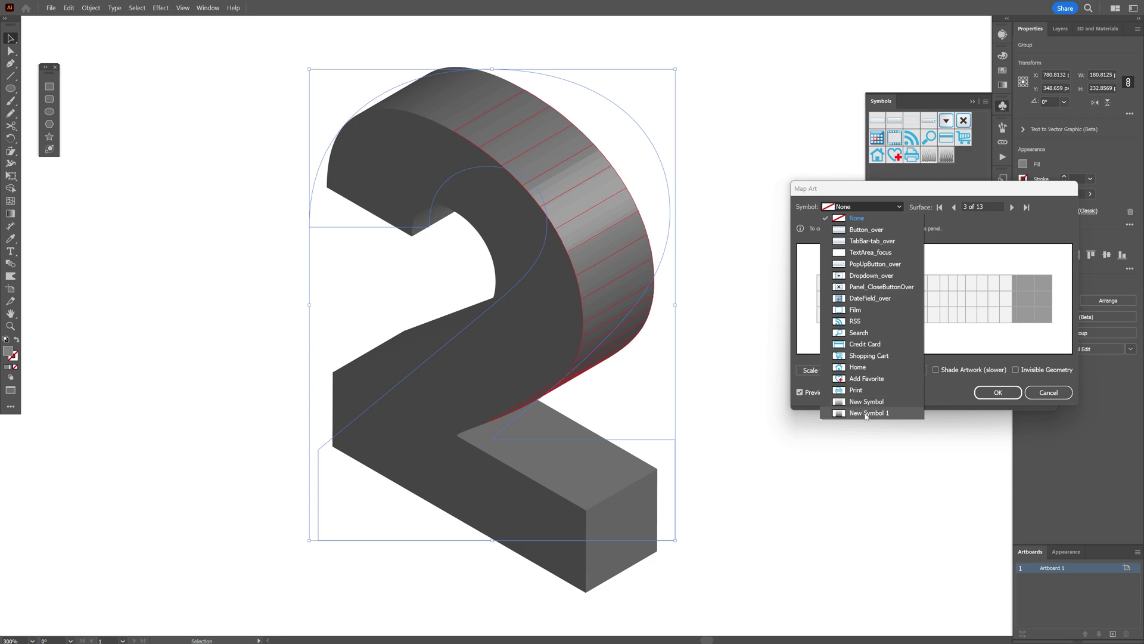
click(887, 413)
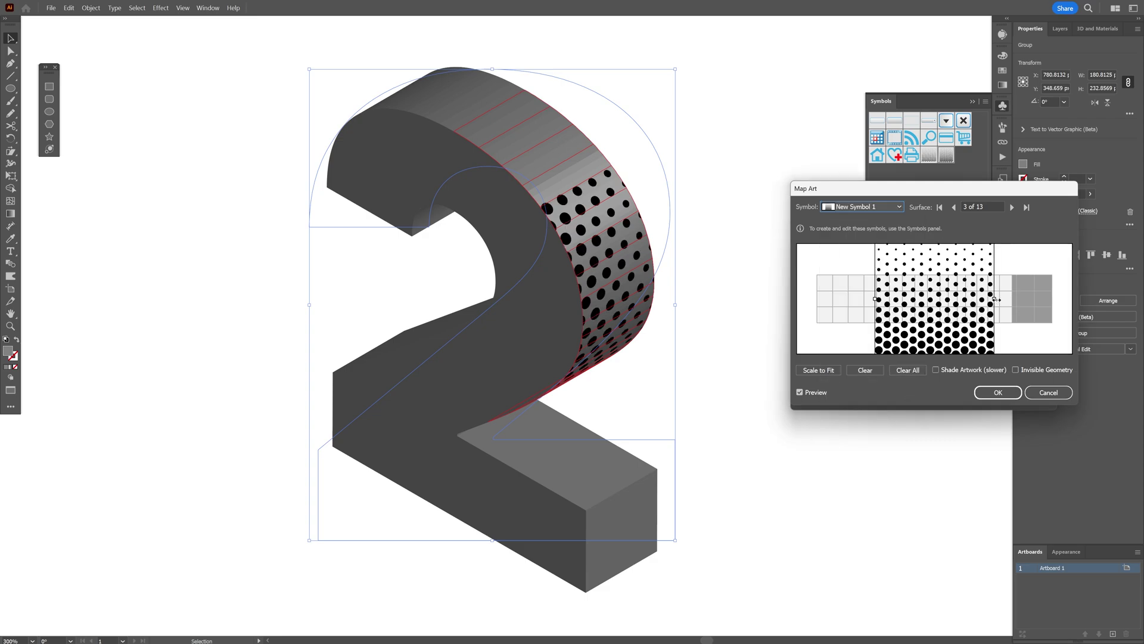
drag(997, 300, 901, 299)
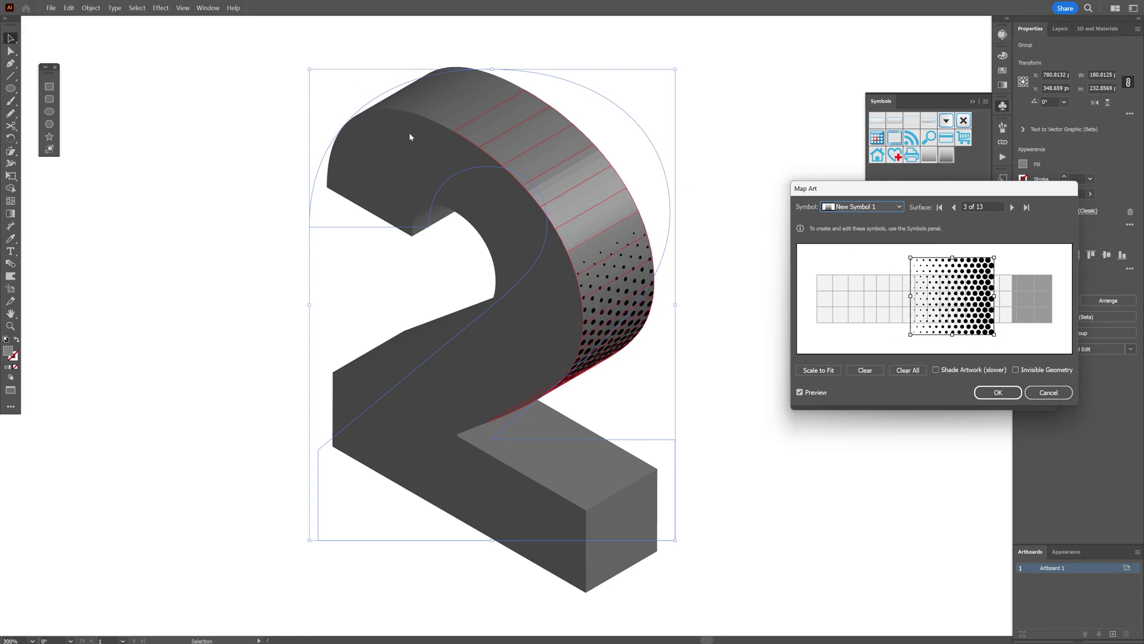
click(998, 392)
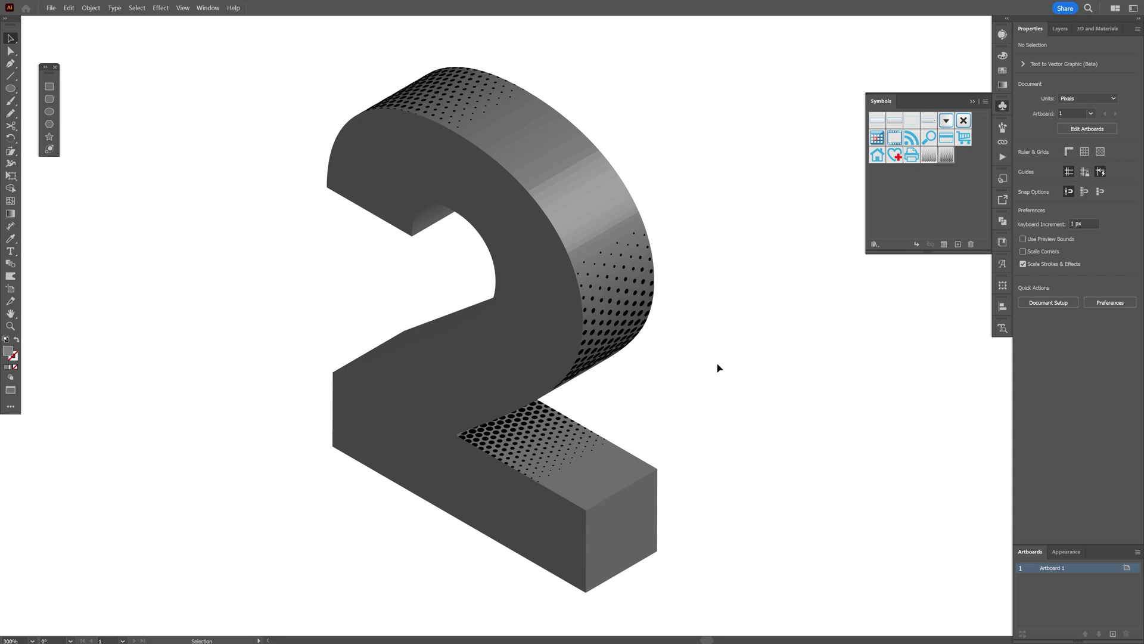
- Expand the appearance of the mapped 3D number 2 and ungroup it into separate surfaces
click(91, 7)
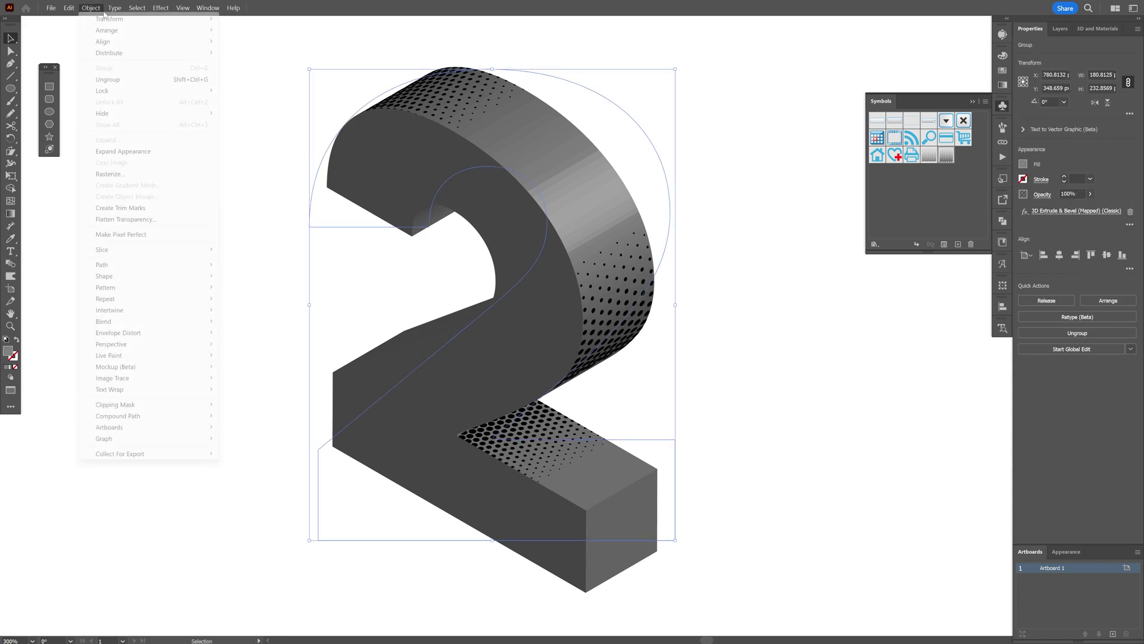
click(144, 153)
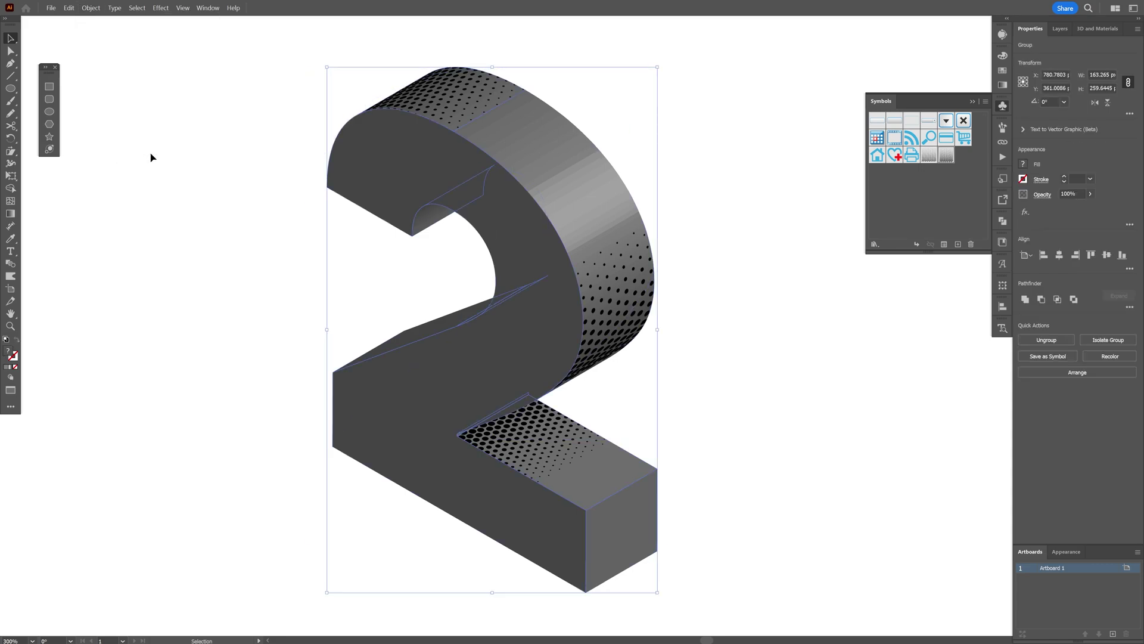
right_click(530, 219)
right_click(567, 241)
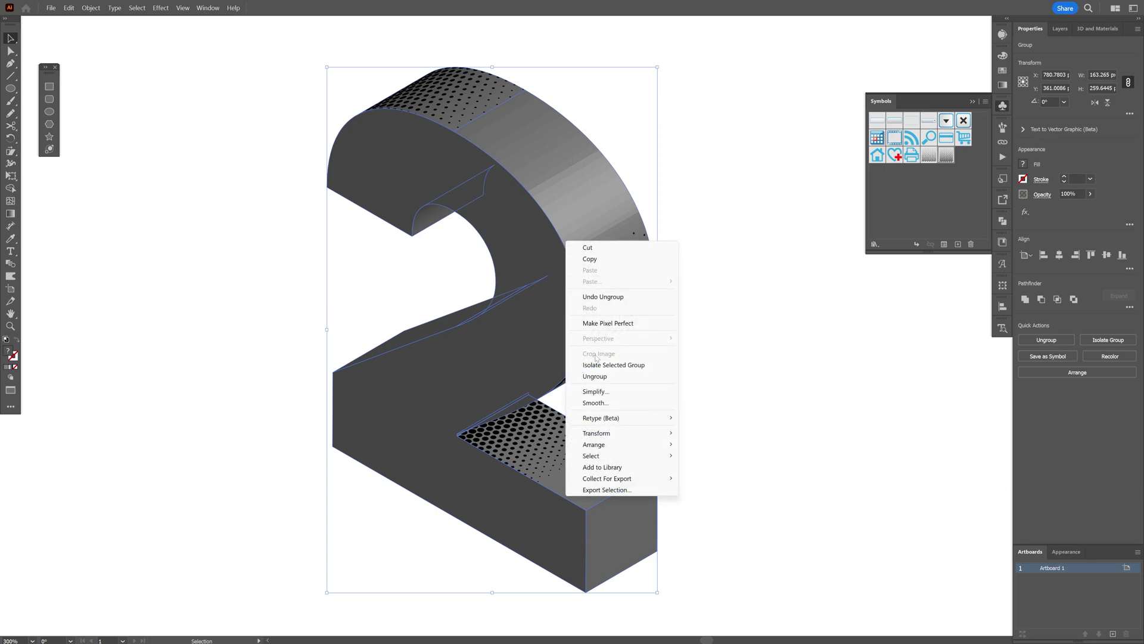
click(596, 376)
click(605, 378)
- Try pulling the outer curved surface away from the 2, and undo the move
drag(627, 309, 770, 262)
key(ctrl+z)
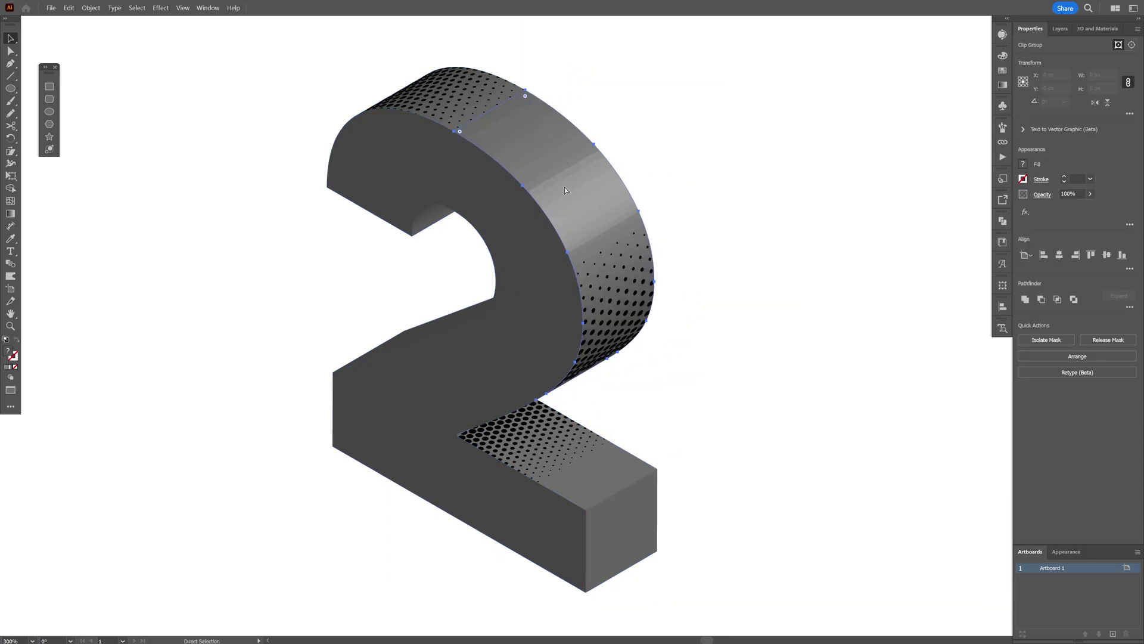
mouse_move(453, 96)
mouse_down()
mouse_move(448, 63)
mouse_move(452, 95)
mouse_up()
drag(618, 325, 699, 298)
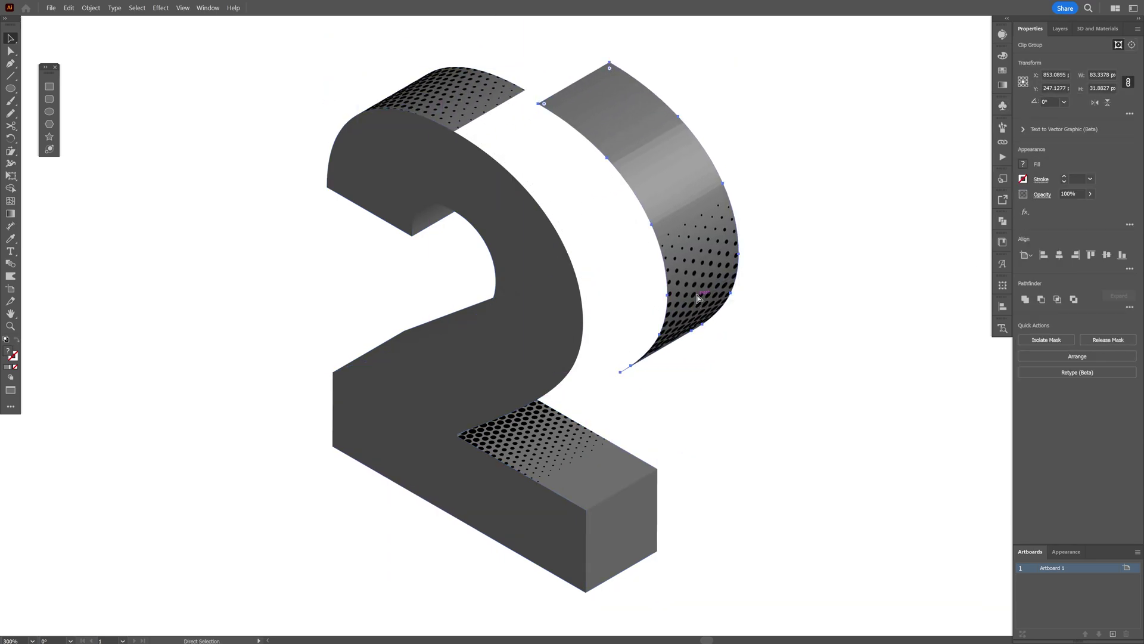
key(ctrl+z)
- Release the clipping mask on the outer curved surface of the 2
right_click(614, 269)
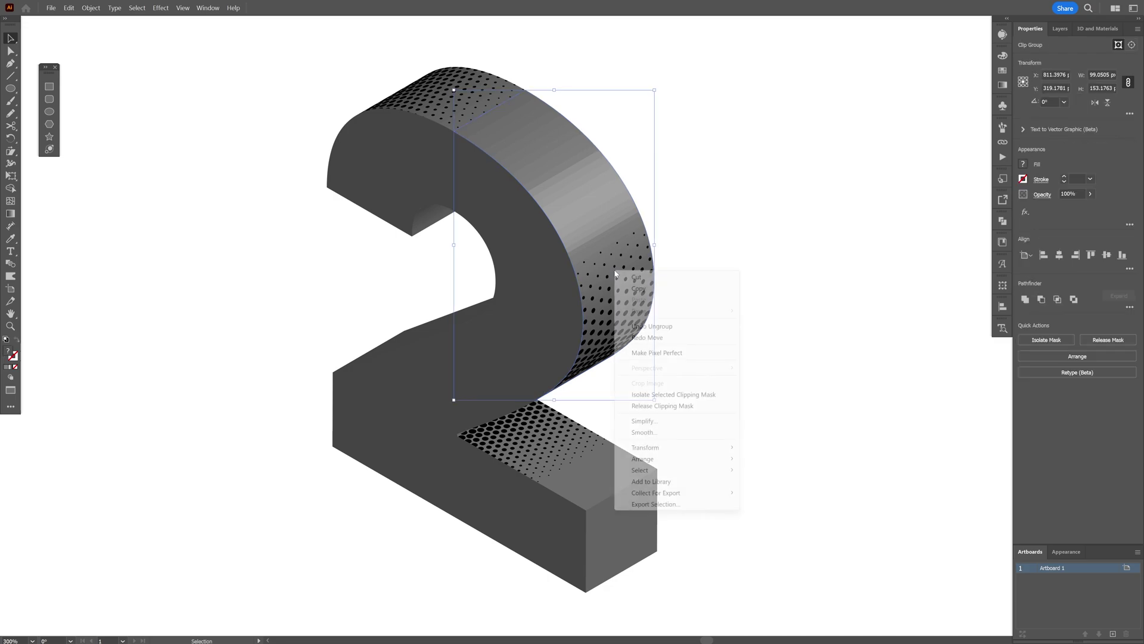
click(671, 407)
click(654, 327)
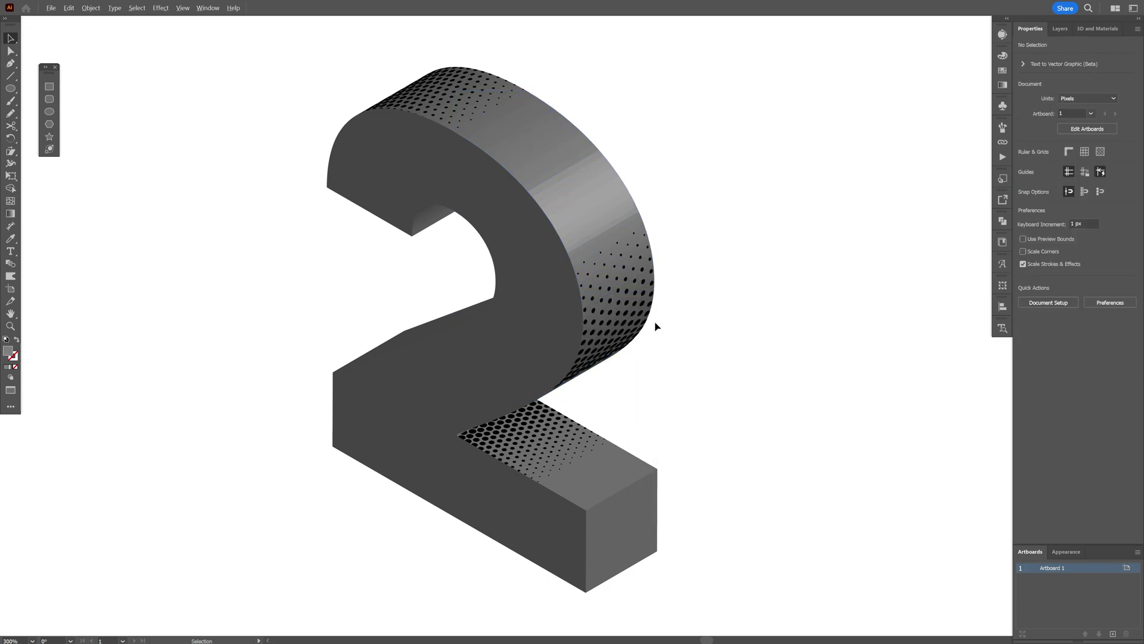
- Try moving the curved side's dot group and its shading strips separately, undoing each move
scroll(650, 317, up, 2)
drag(652, 307, 731, 279)
key(ctrl+z)
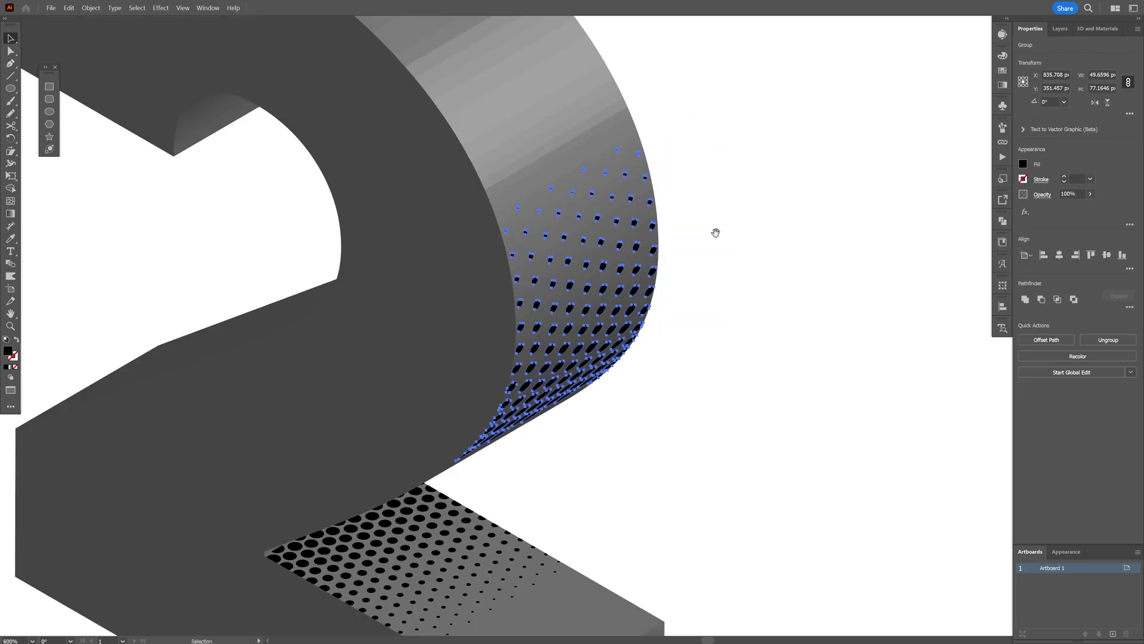
drag(715, 233, 736, 337)
scroll(668, 337, down, 1)
click(730, 390)
drag(569, 209, 654, 149)
key(ctrl+z)
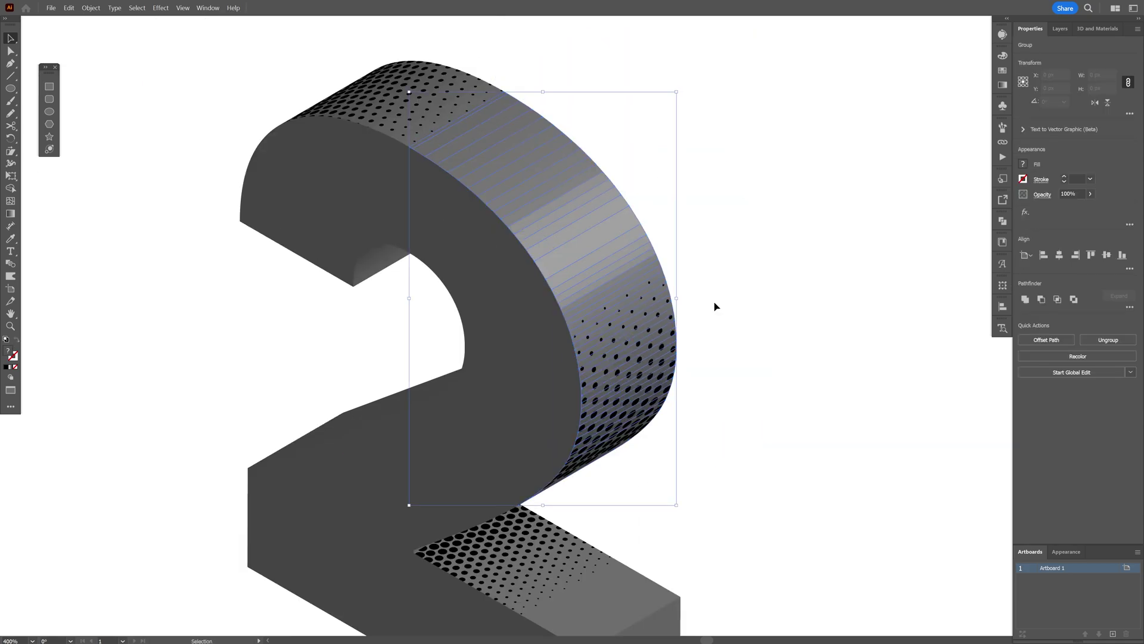
- Select the halftone dot groups of the curved side and the foot, and move them onto the empty canvas beside the 2
drag(727, 422, 761, 309)
click(764, 358)
click(588, 444)
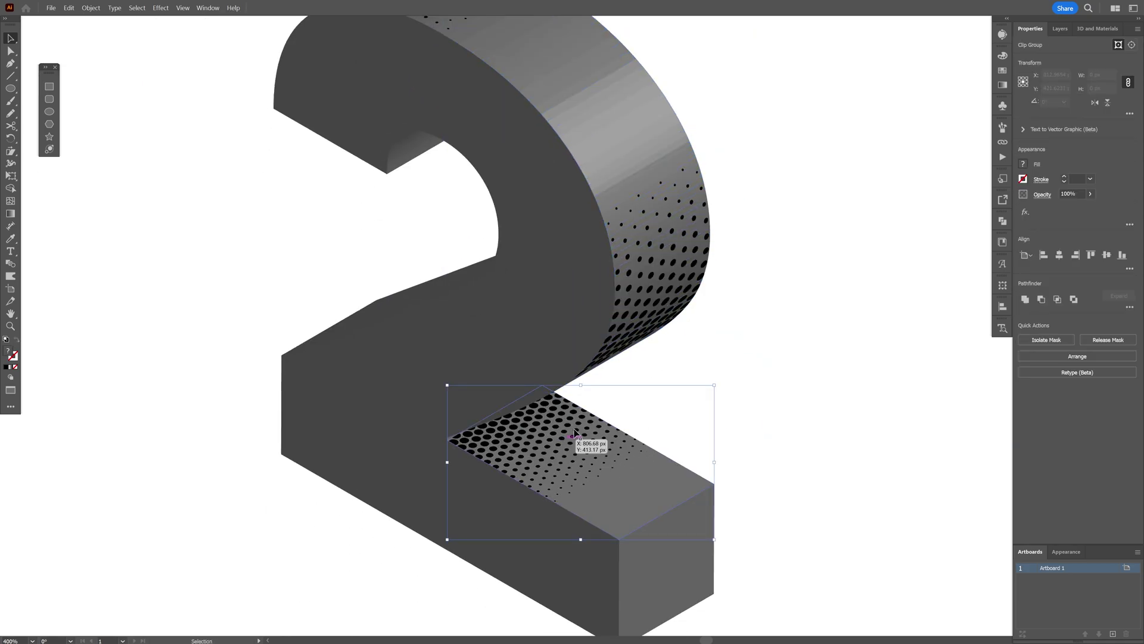
scroll(451, 179, up, 3)
shift+click(451, 178)
scroll(621, 326, down, 2)
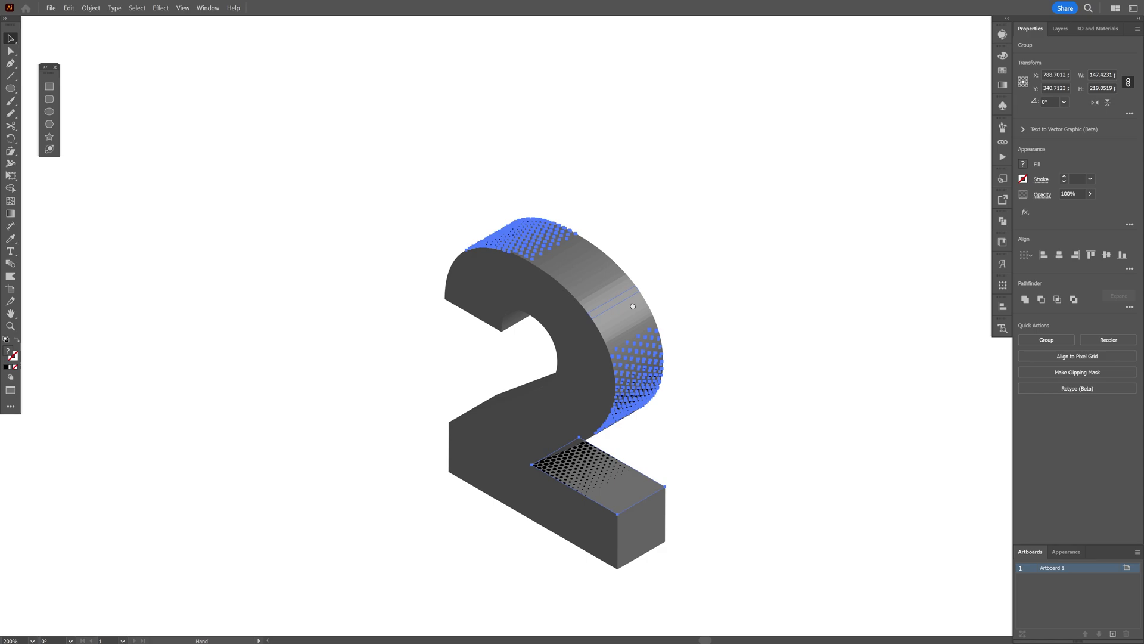
drag(576, 349, 767, 361)
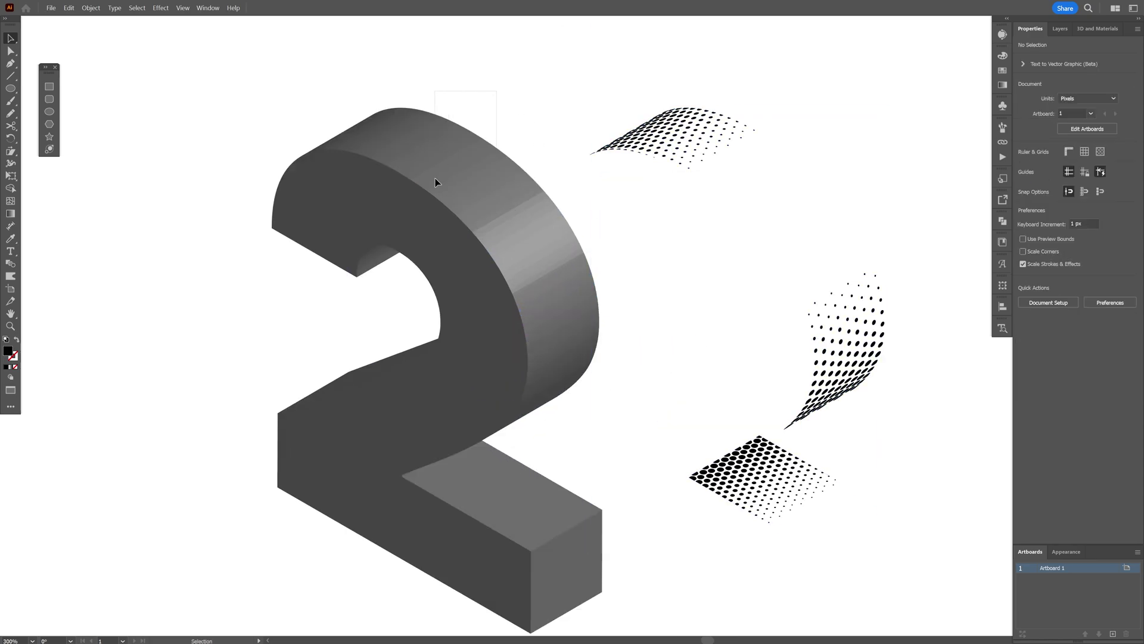
- Unite the shading strips of the 2's outer curved side into one shape, and select the inner curved face under the hook
click(435, 181)
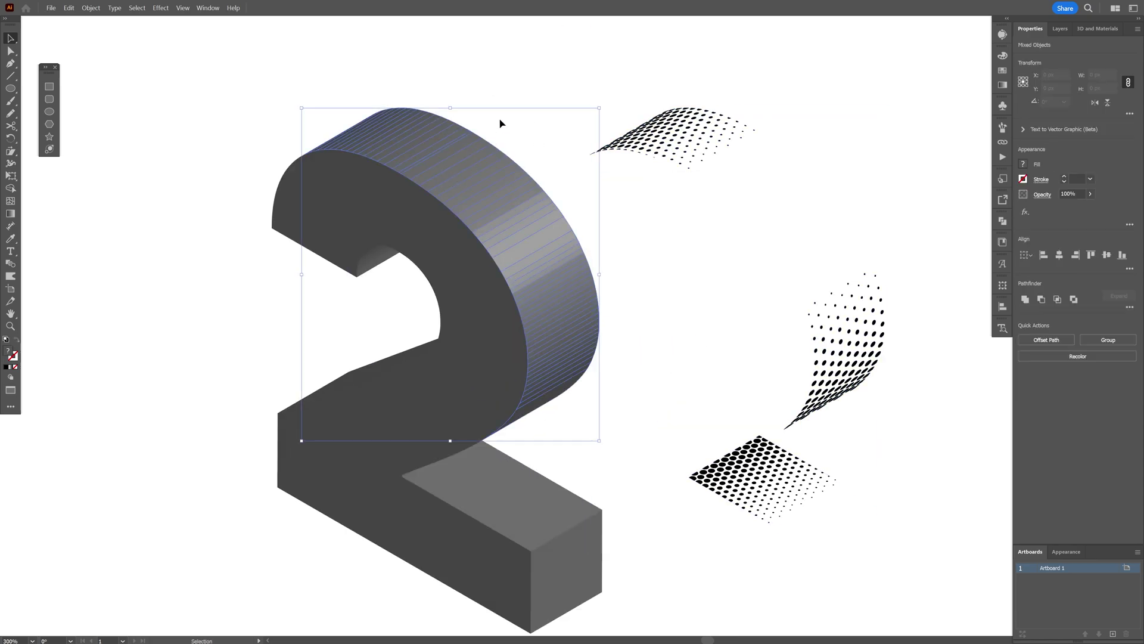
click(504, 156)
shift+click(448, 158)
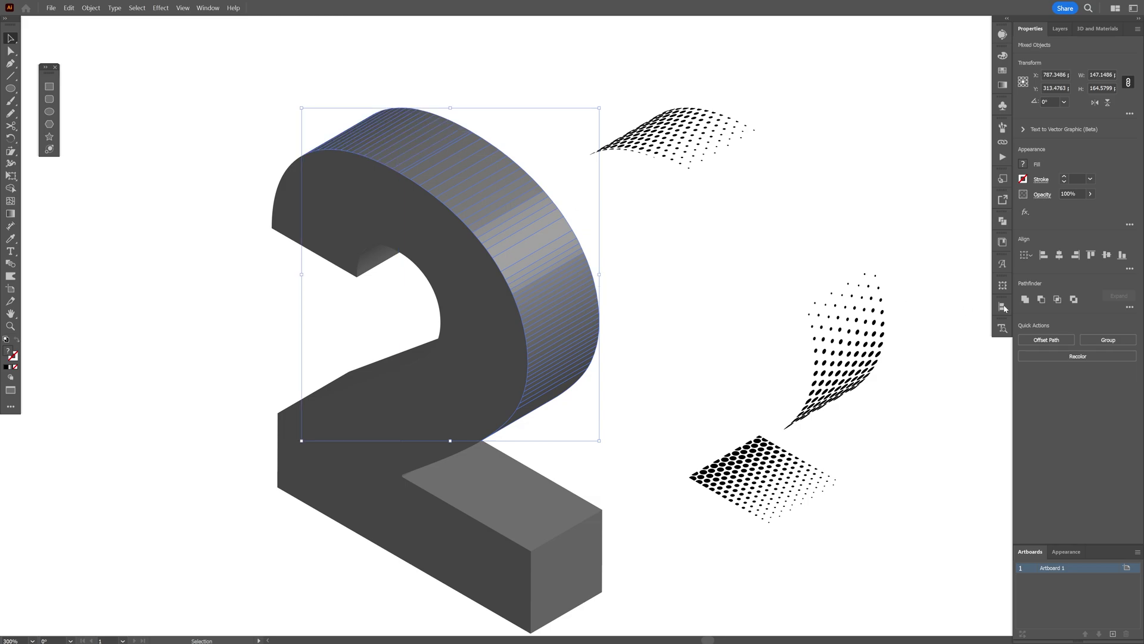
click(1024, 300)
scroll(421, 287, up, 2)
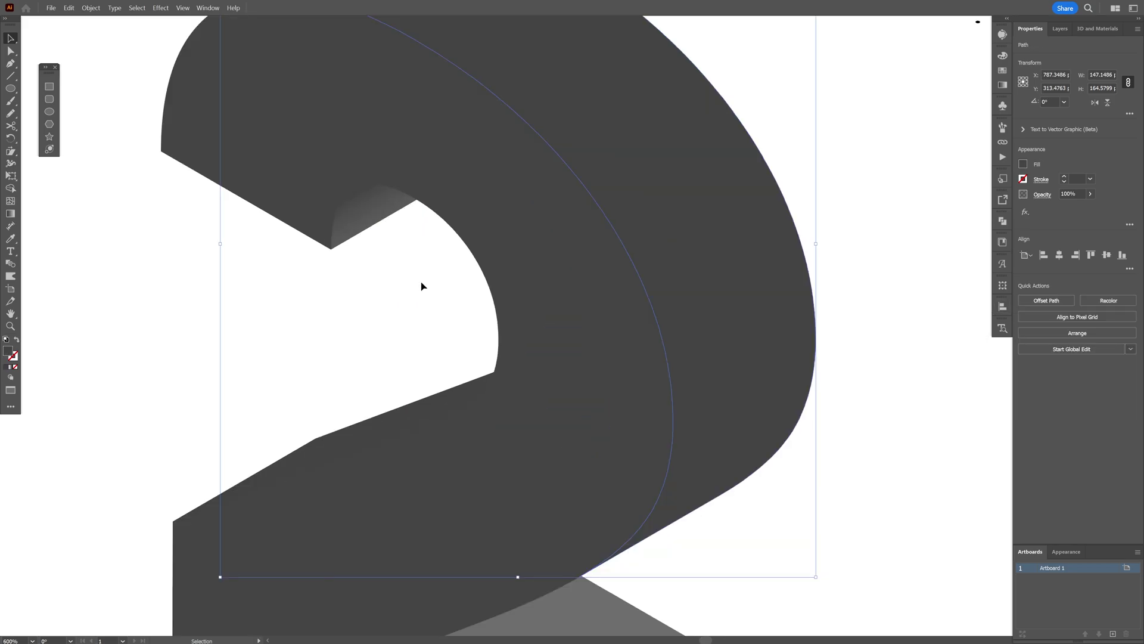
click(364, 216)
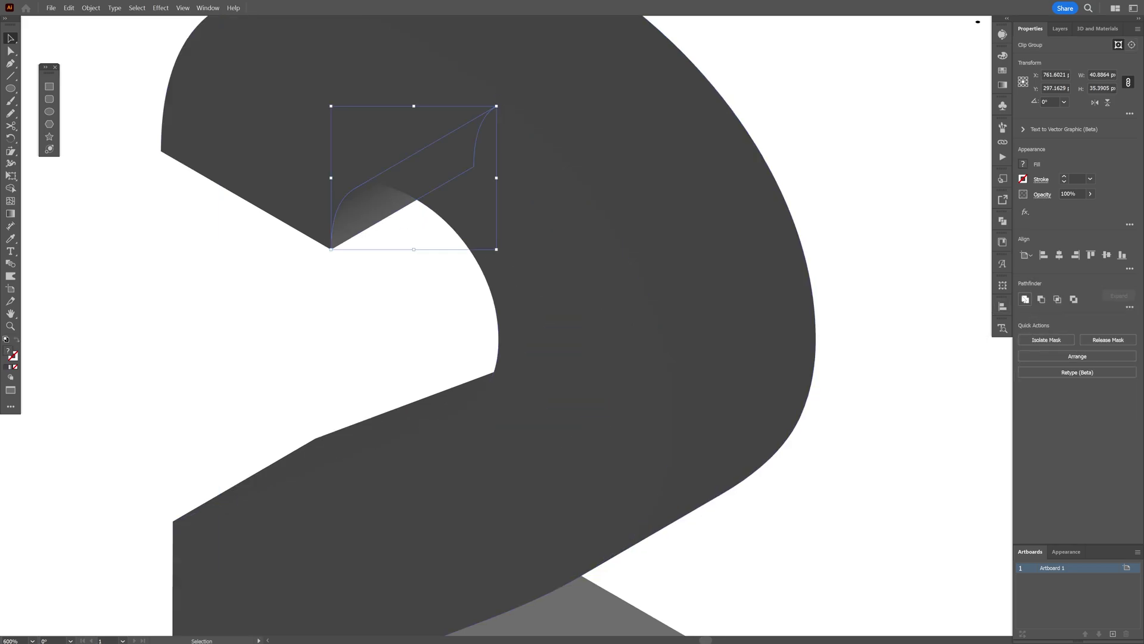
scroll(677, 340, down, 2)
click(613, 312)
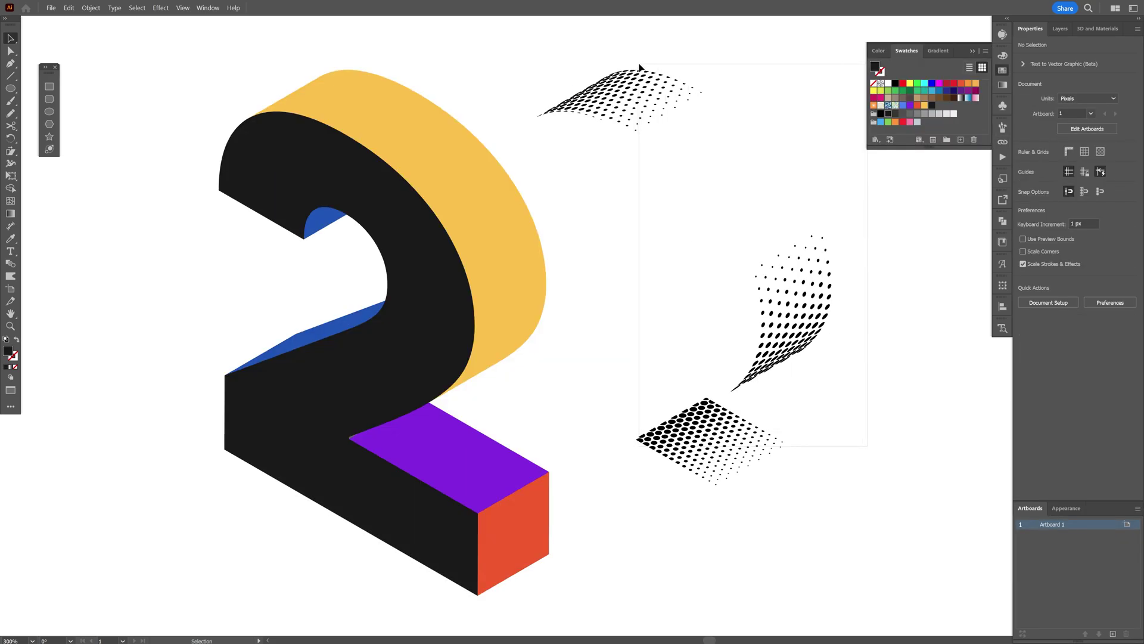
- Move the halftone dots back onto the coloured 2 and send the yellow side face to the back
drag(700, 412, 412, 412)
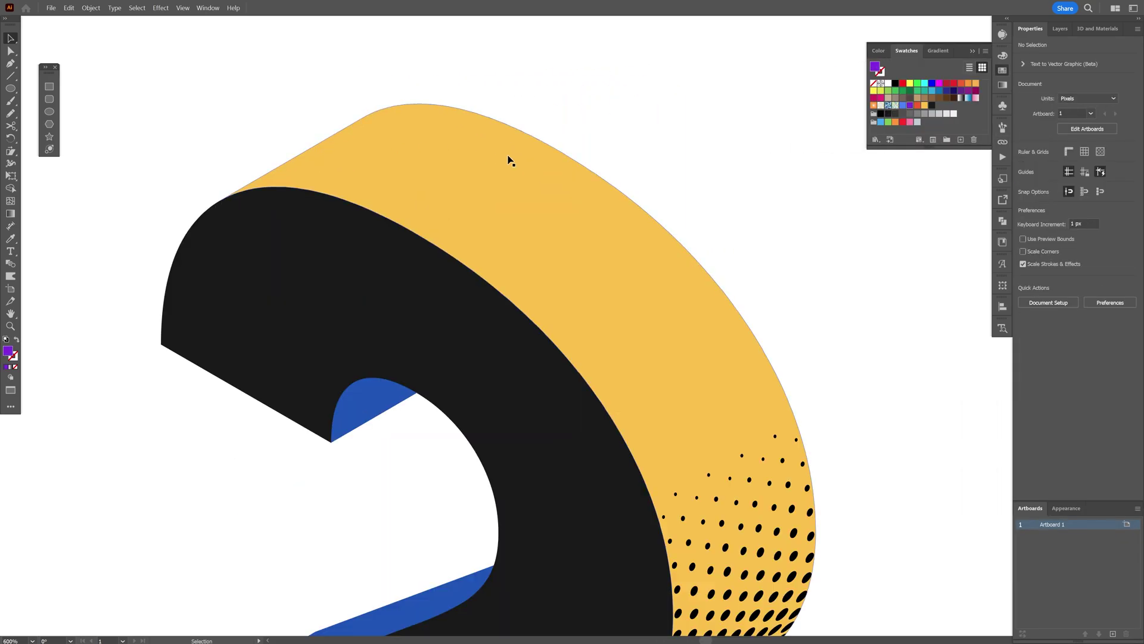
right_click(508, 159)
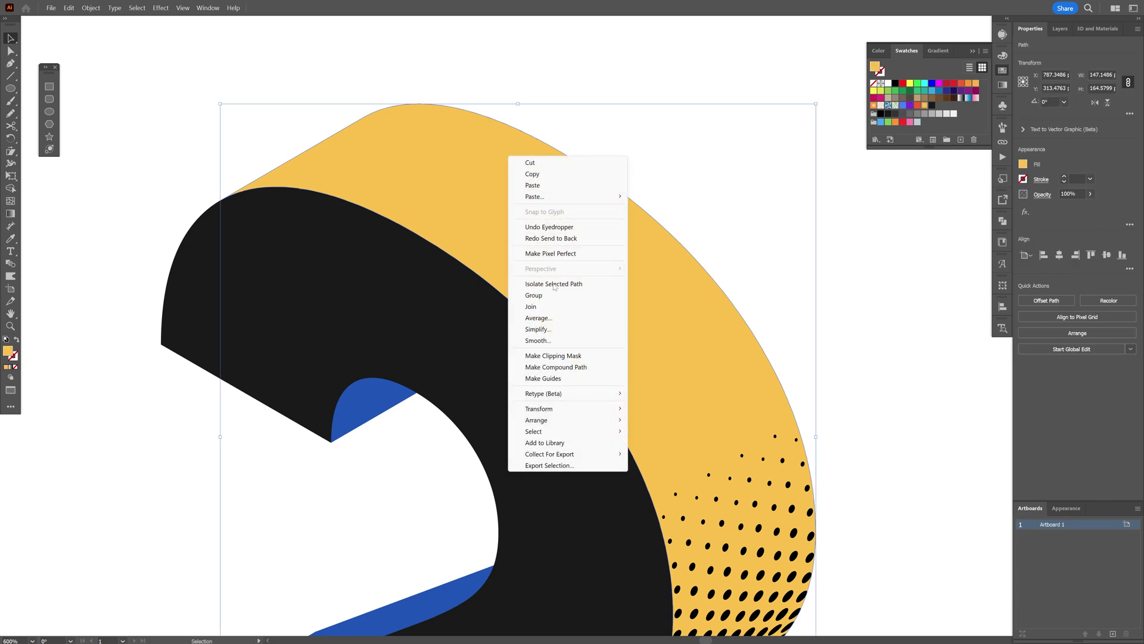
mouse_move(601, 420)
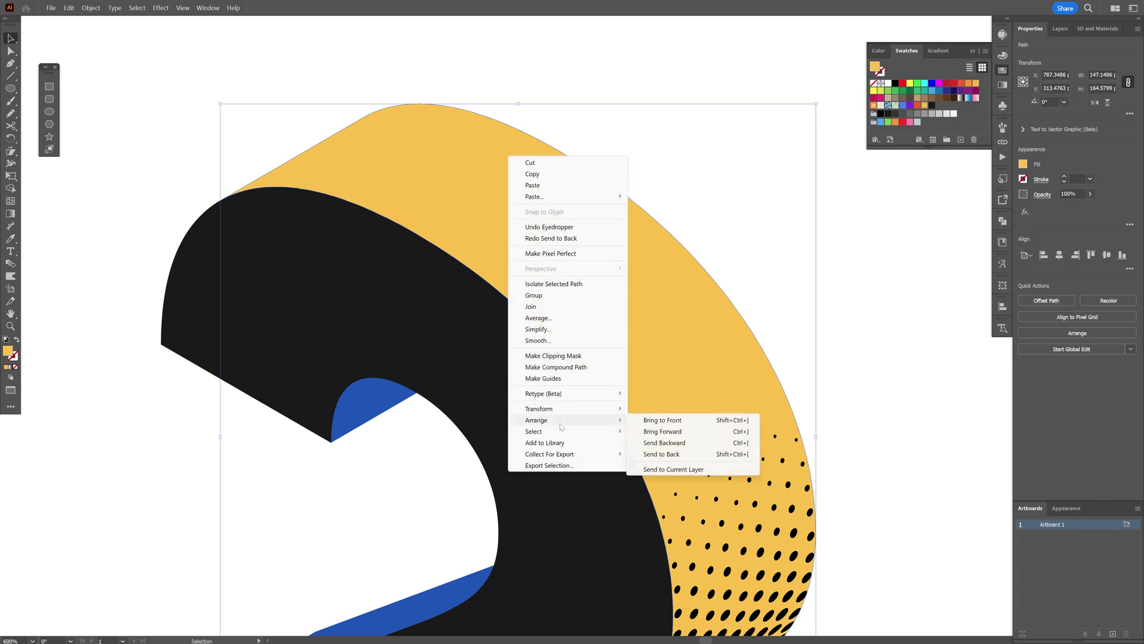
click(662, 454)
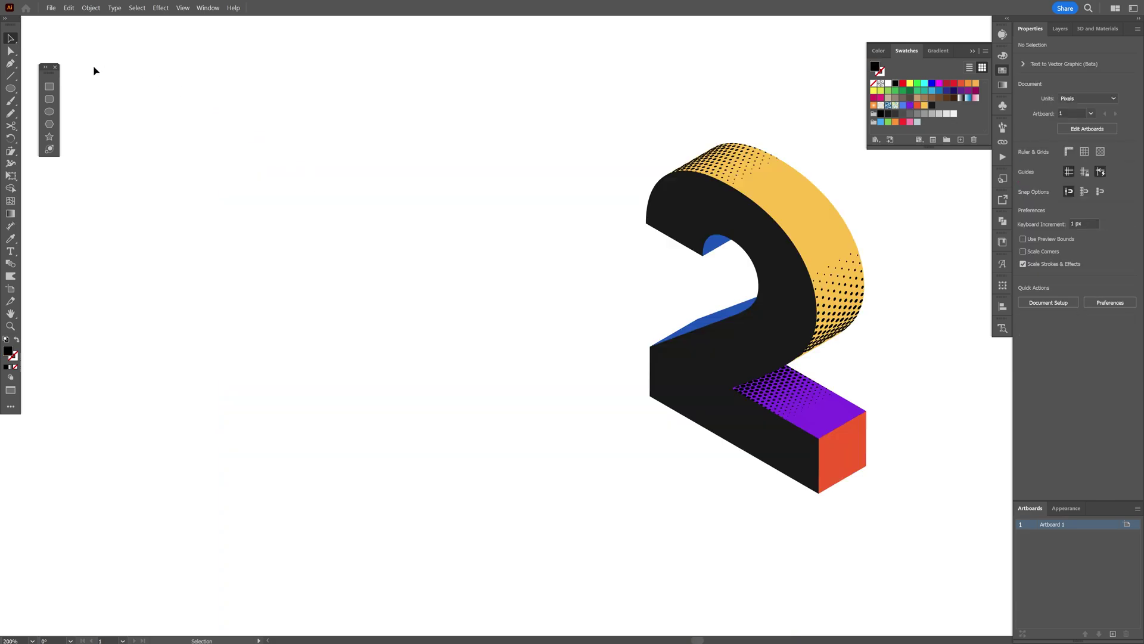
- Draw a black 1 pt diagonal line about 191 by 182 px beside the 2, and duplicate it up and to the right
click(11, 76)
click(16, 340)
mouse_move(130, 370)
mouse_down()
mouse_move(320, 485)
mouse_move(495, 570)
mouse_up()
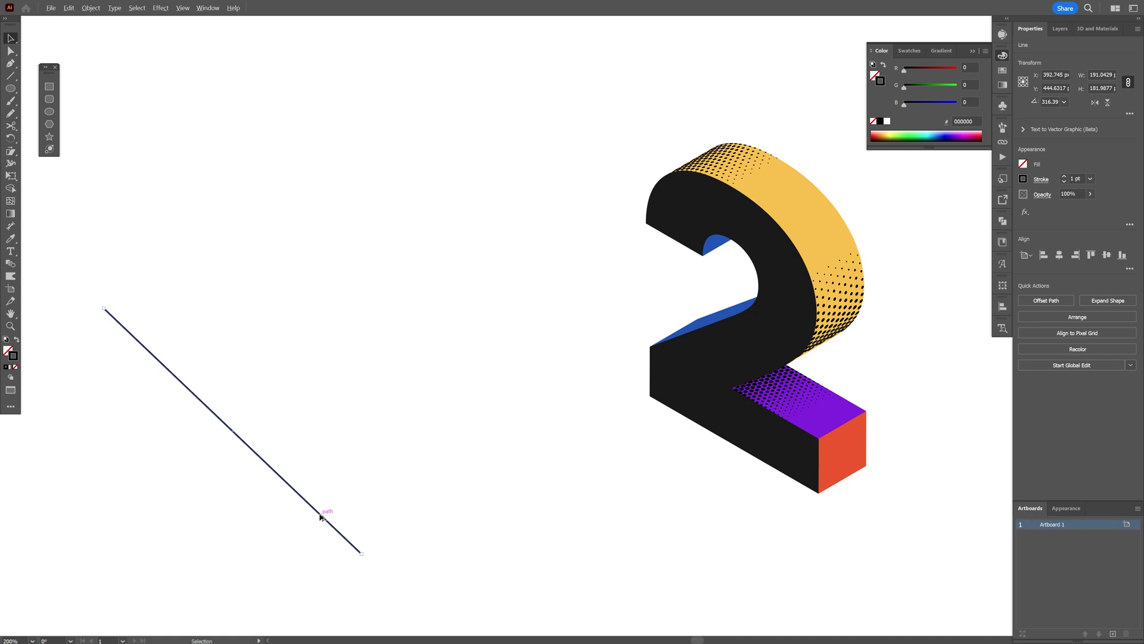
drag(320, 516, 535, 273)
click(498, 284)
click(511, 248)
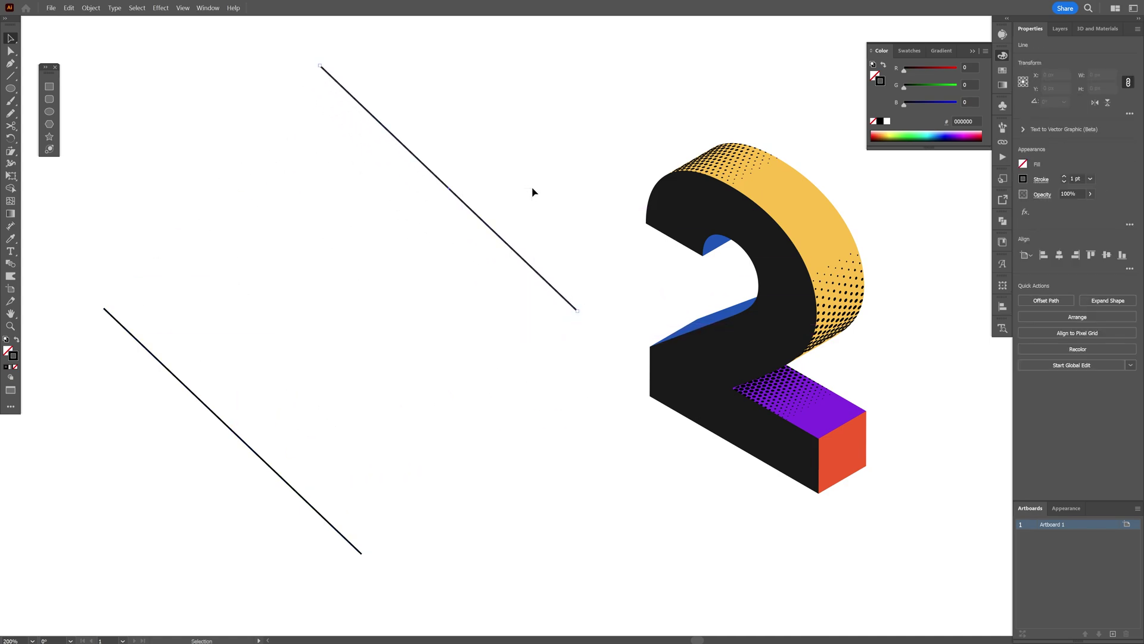
scroll(1075, 177, down, 1)
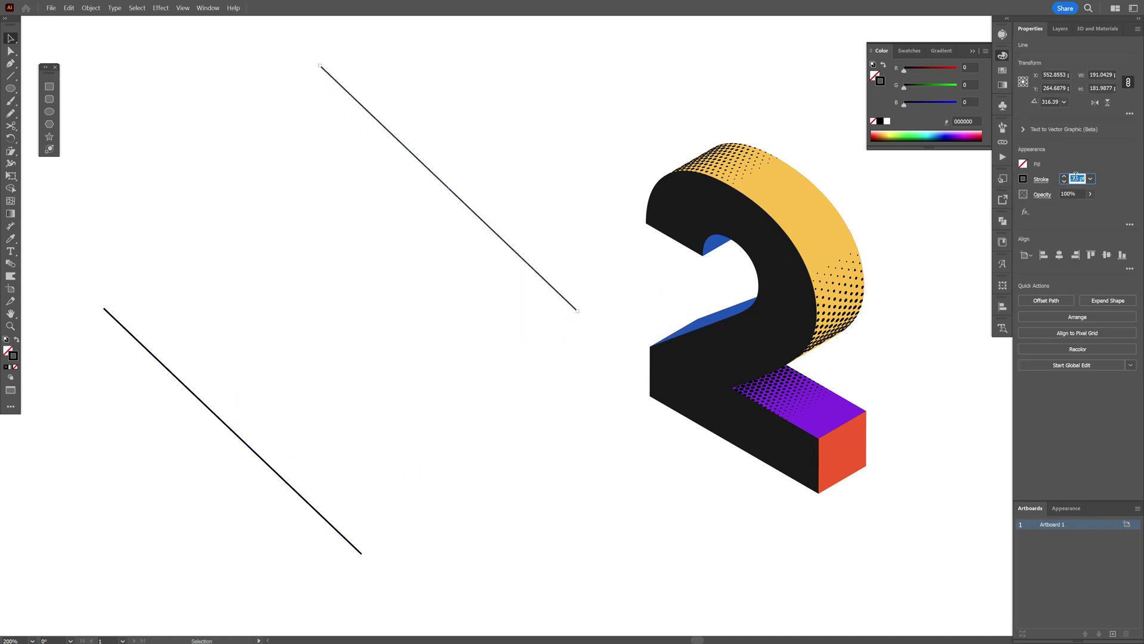
- Set the stroke weight of the lower diagonal line to 7 pt
drag(346, 346, 218, 500)
text(7)
key(Return)
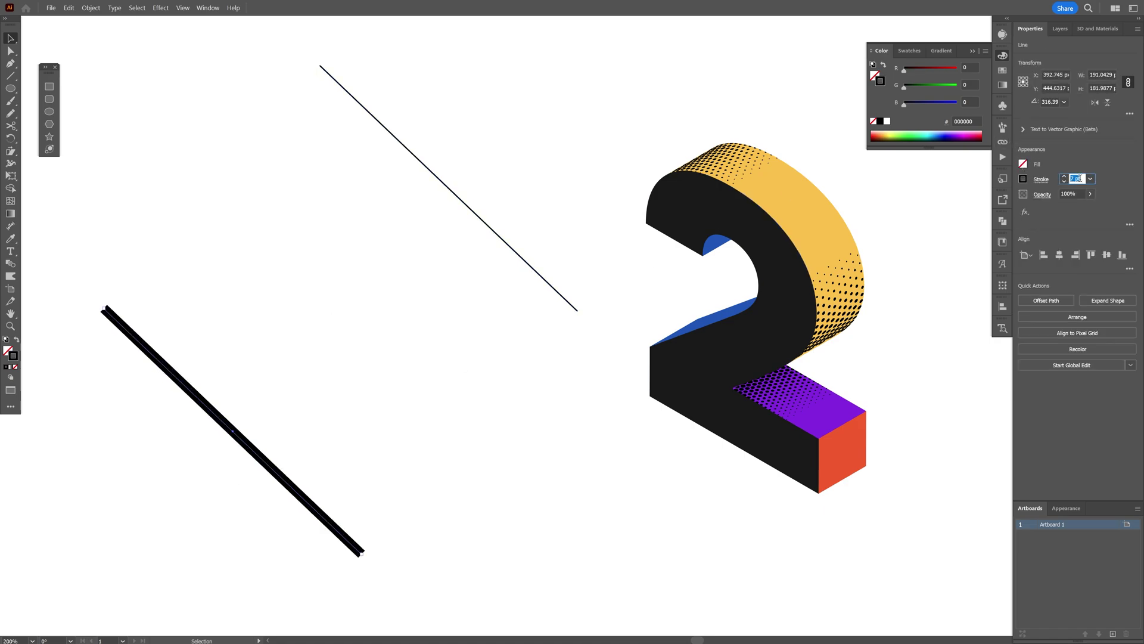
- Make a blend between the thin and thick diagonal lines
drag(444, 165, 195, 474)
click(91, 8)
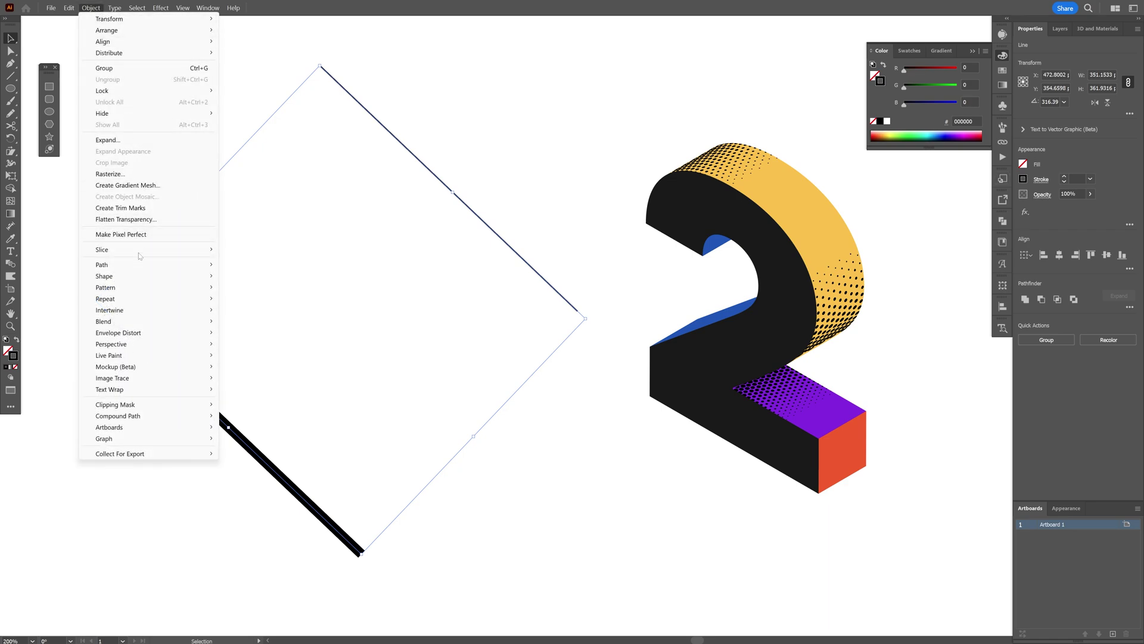
mouse_move(113, 321)
click(242, 321)
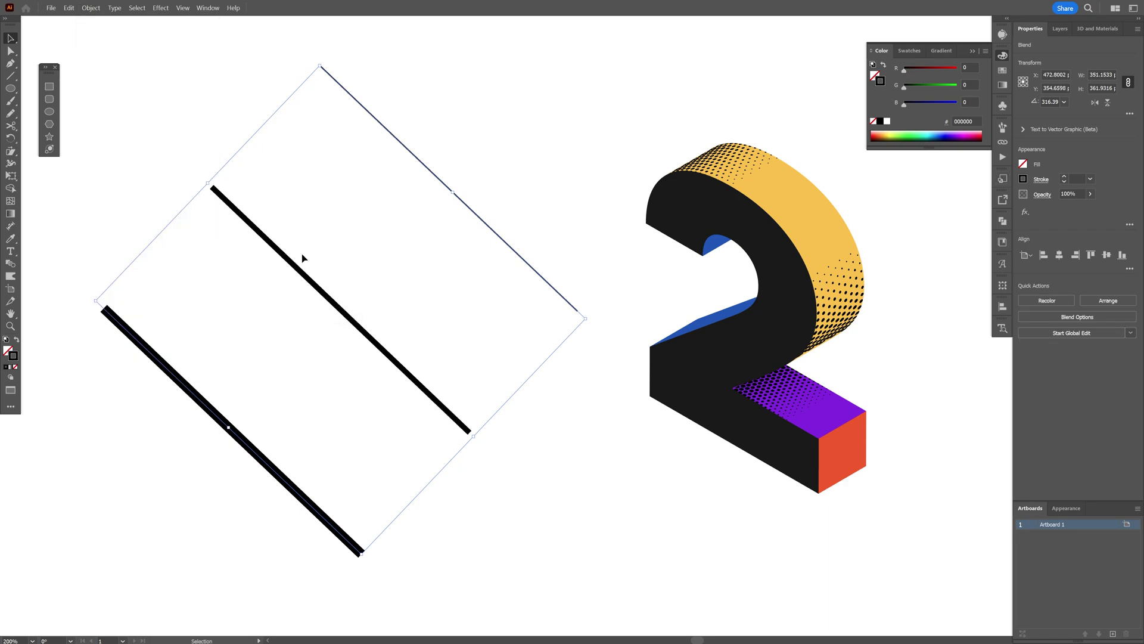
- Set the diagonal line blend's spacing to Specified Steps, adjust the step count to form closely spaced stripes, and colour them blue
double_click(10, 264)
click(806, 230)
click(798, 230)
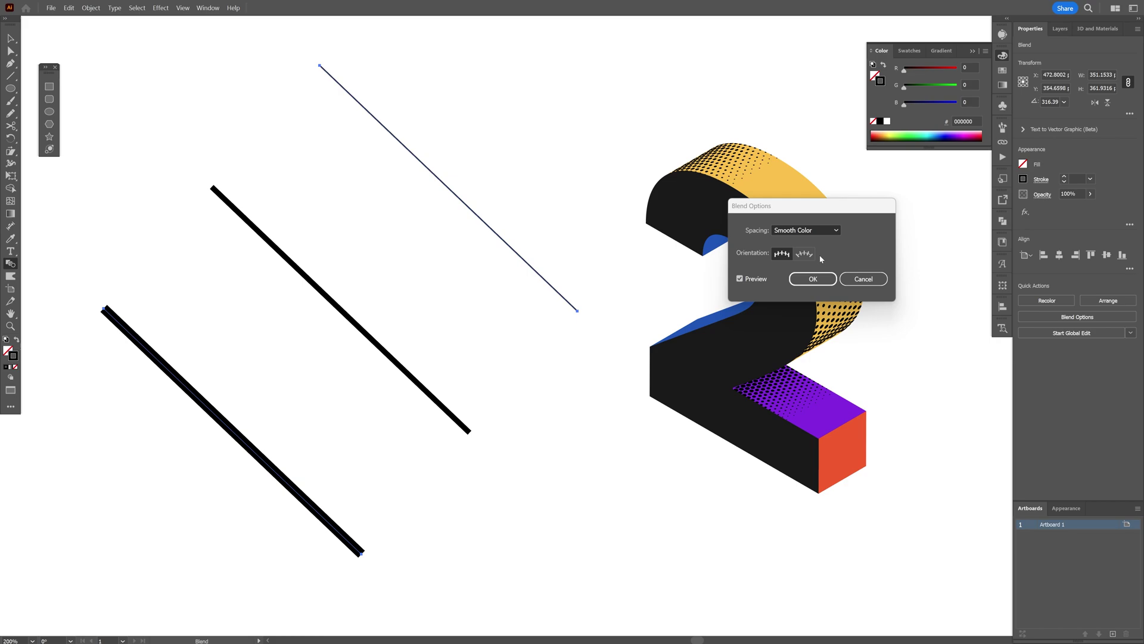
click(820, 257)
scroll(864, 229, up, 20)
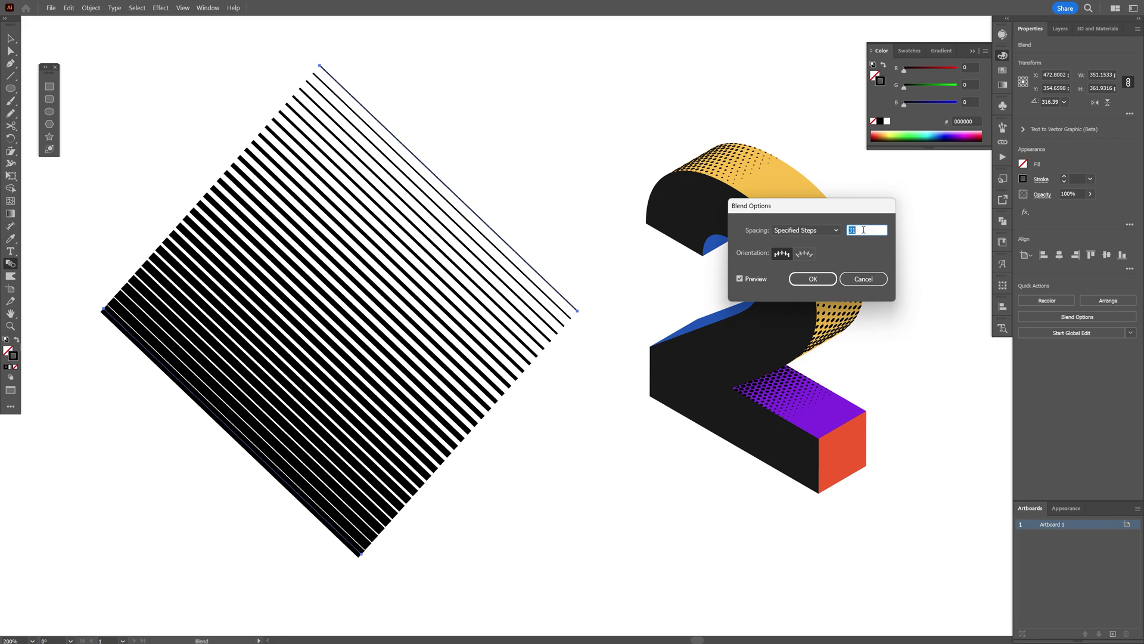
scroll(863, 230, down, 5)
click(813, 278)
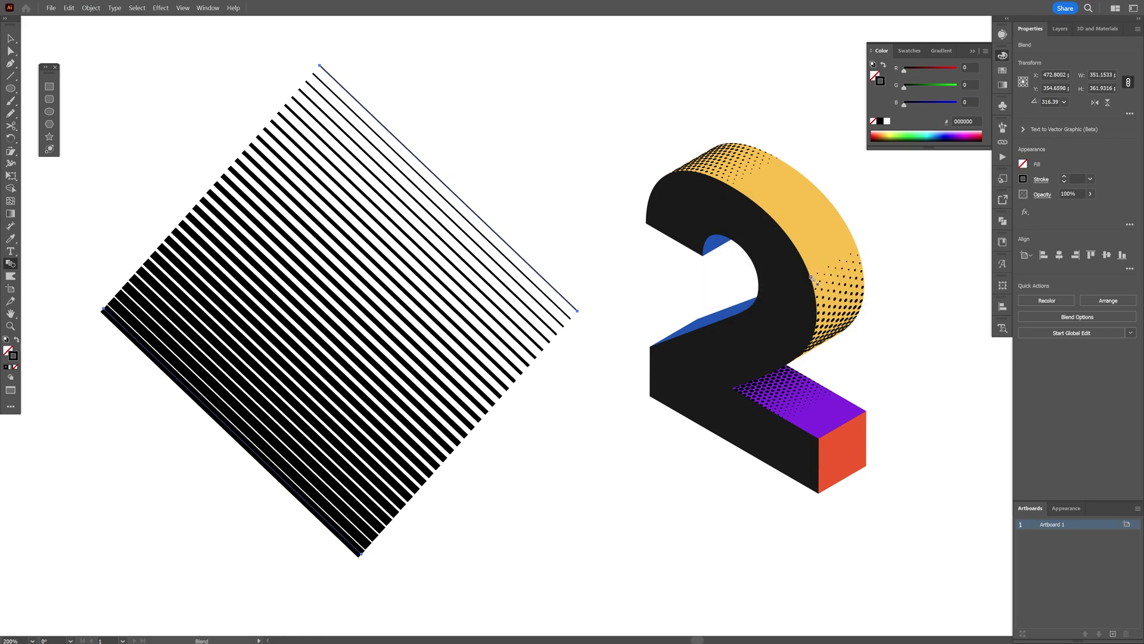
key(v)
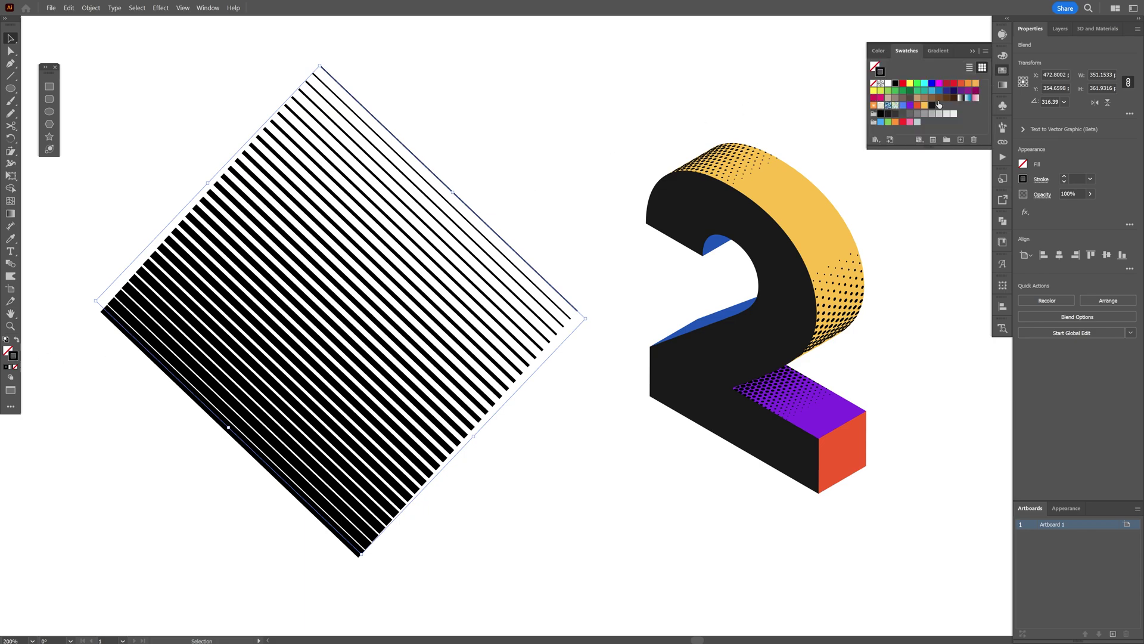
click(902, 109)
- Place a copy of the 2's black front face over the blue striped blend, and send the blend to the back
click(763, 239)
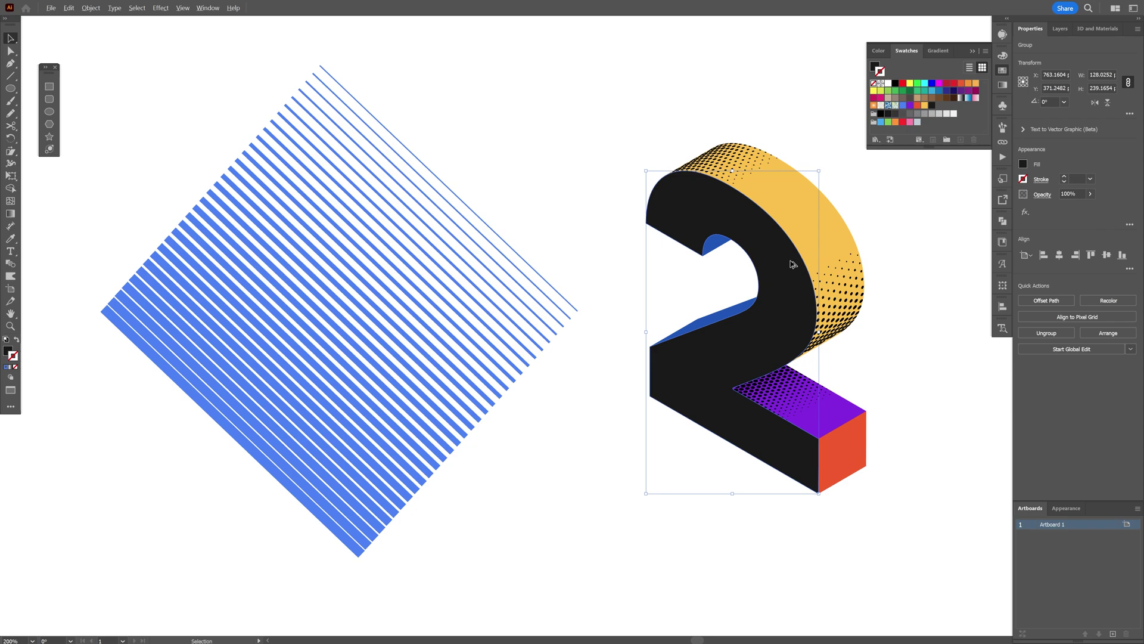
drag(792, 264, 375, 275)
click(516, 192)
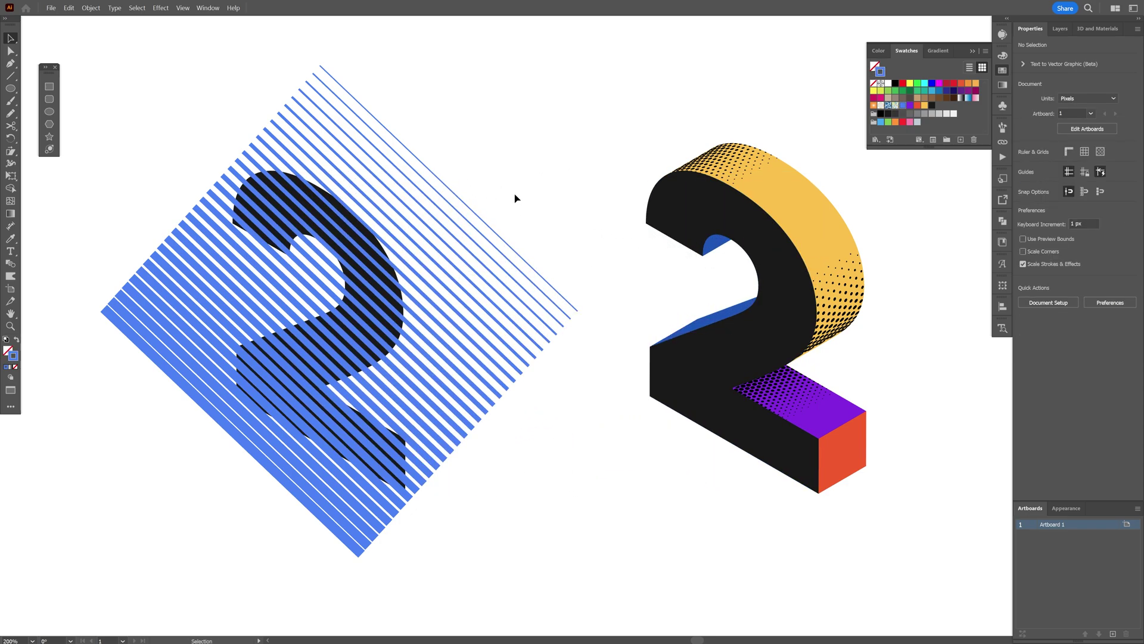
click(469, 273)
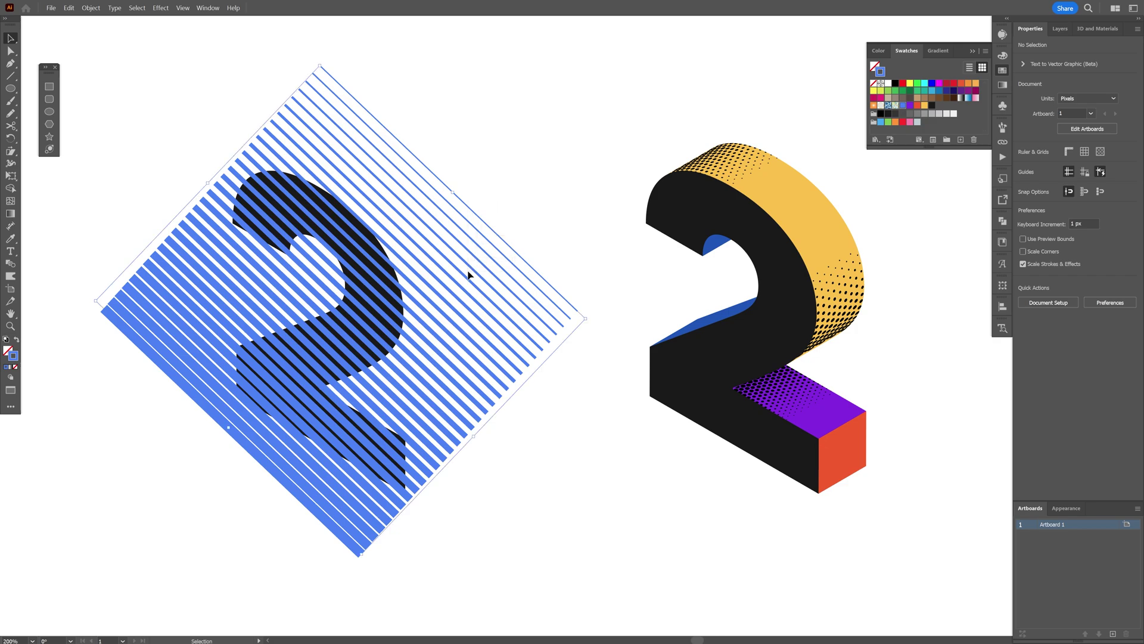
right_click(494, 231)
mouse_move(566, 409)
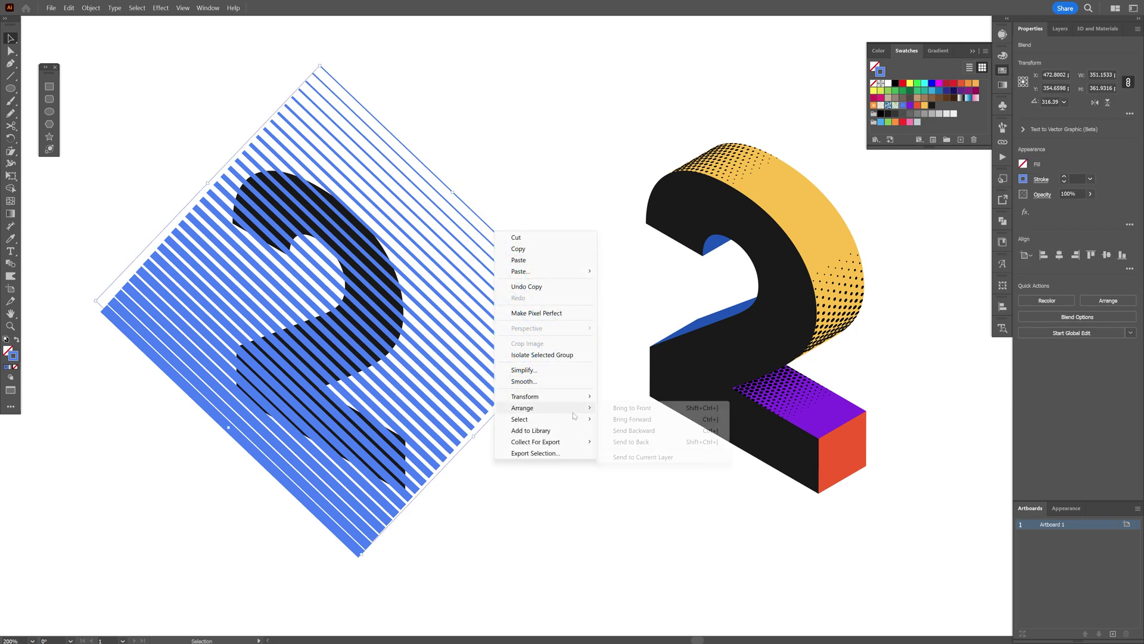
click(631, 441)
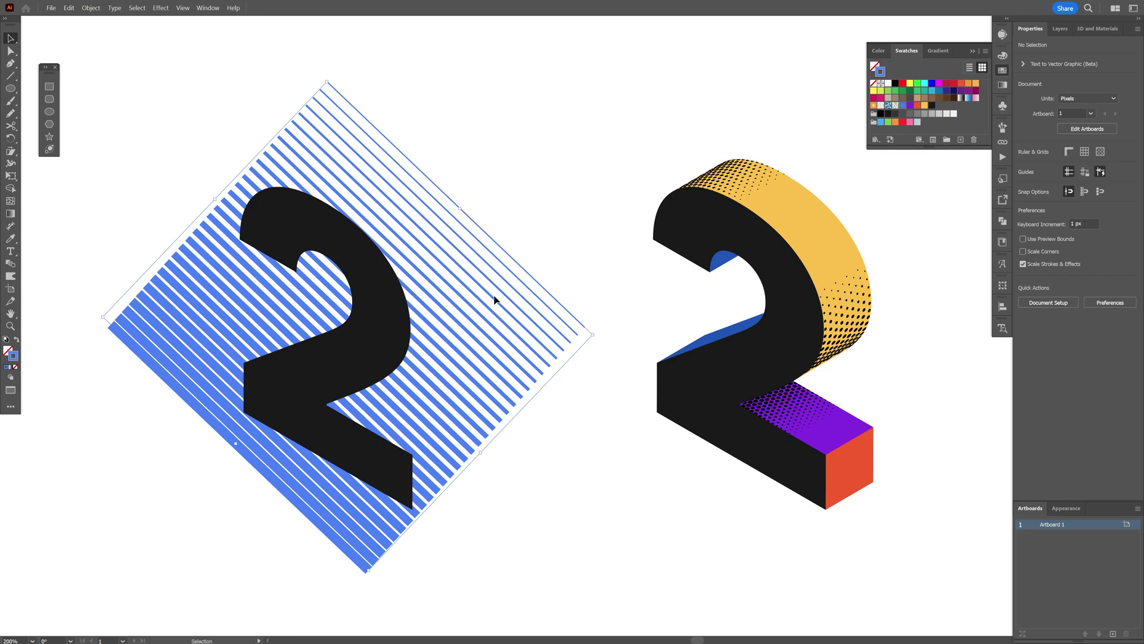
- Expand the blue blend into separate lines, and expand their fill and stroke into filled shapes
click(91, 8)
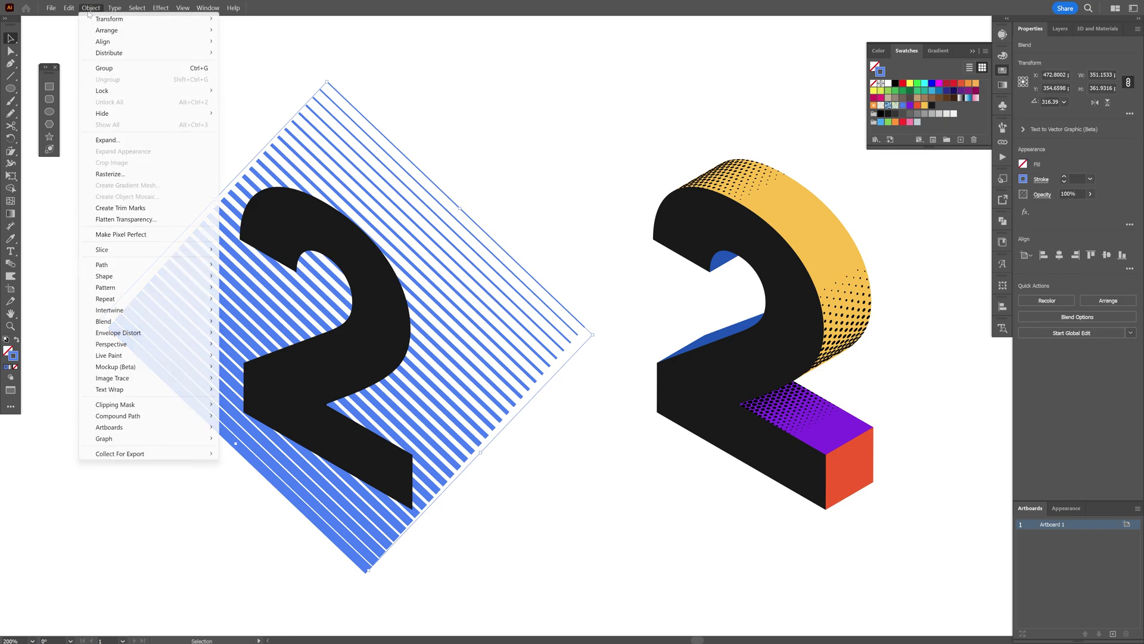
click(124, 142)
click(547, 374)
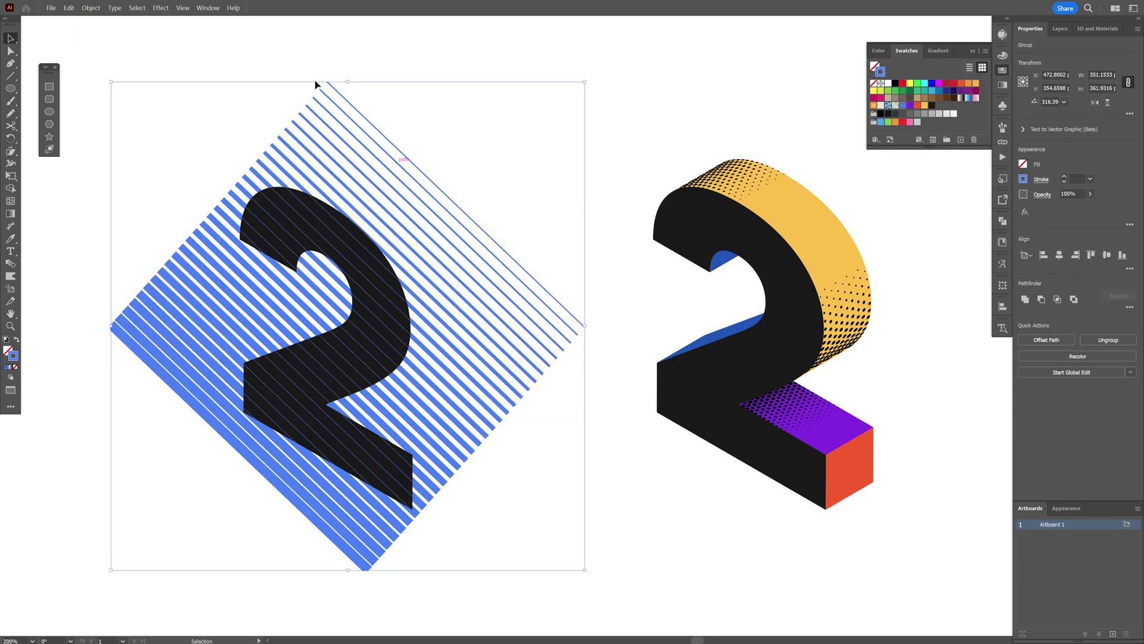
click(92, 8)
click(122, 143)
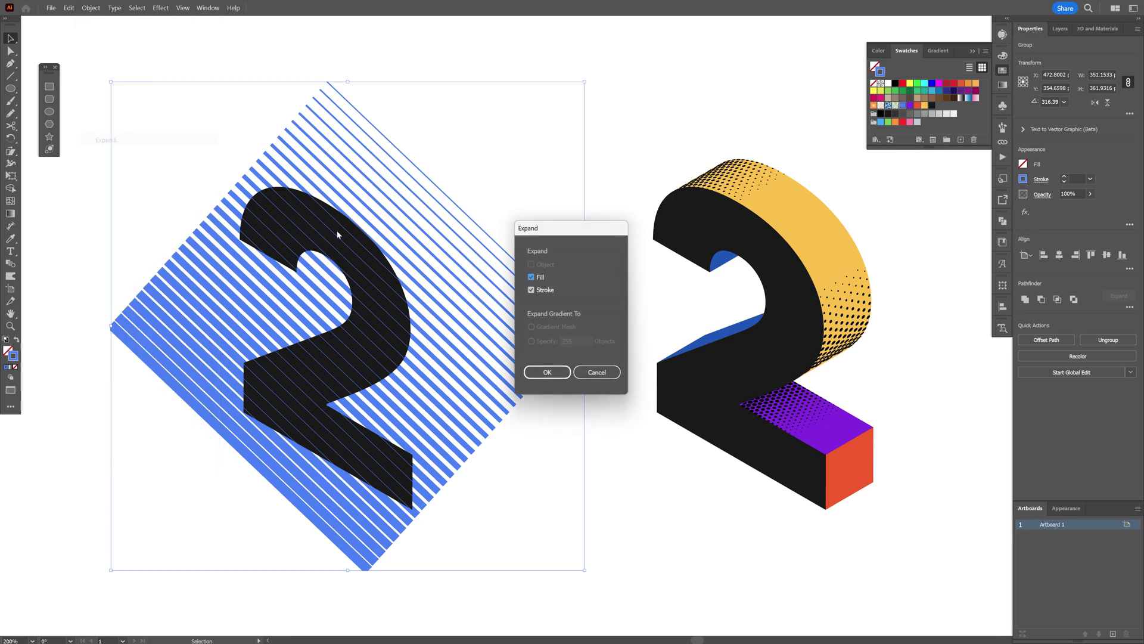
click(547, 373)
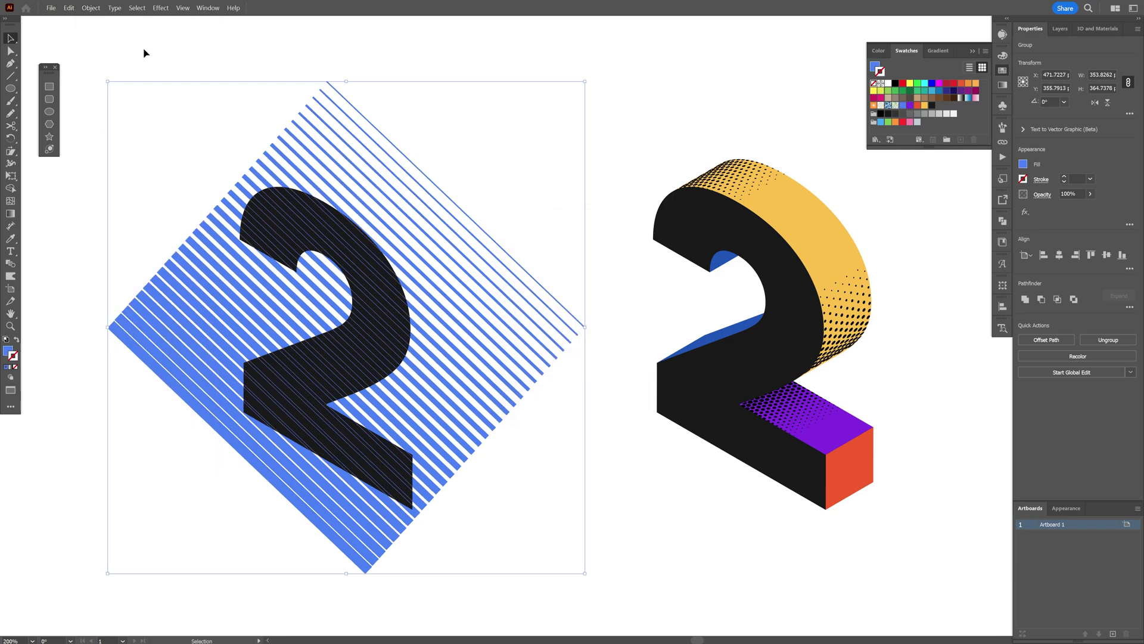
- Combine the expanded stripes into one compound path and fill it with the blue swatch
click(94, 8)
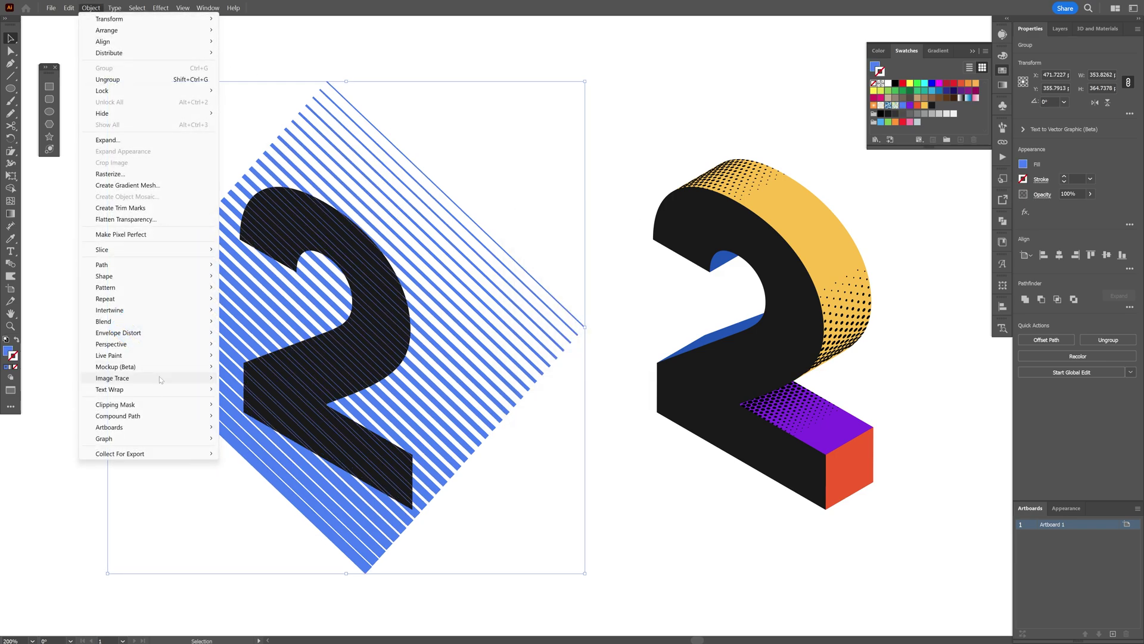
mouse_move(167, 415)
click(264, 417)
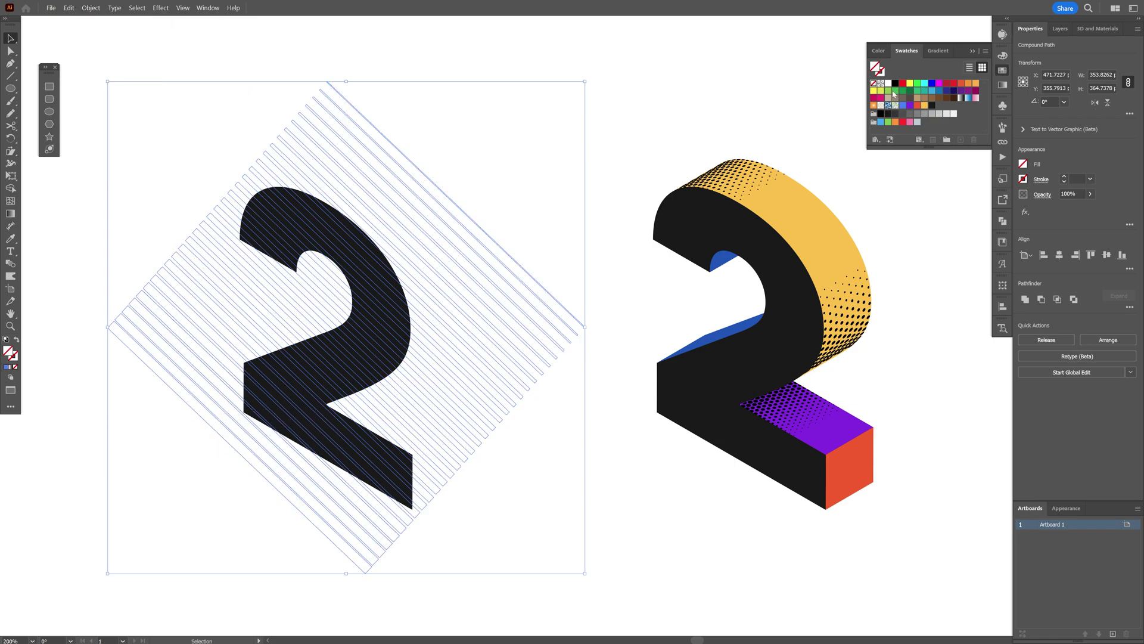
click(904, 109)
- Clip the blue stripes to the copied front face of the 2, and move the assembled striped 2 about 246 px left
shift+click(297, 334)
right_click(296, 241)
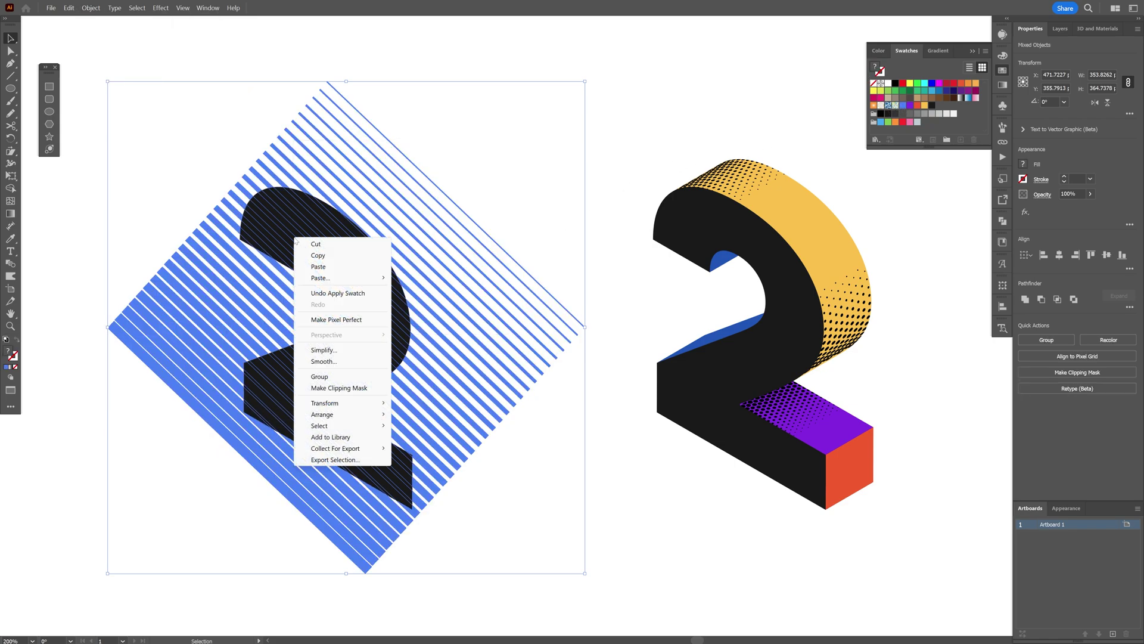
click(321, 391)
drag(980, 330, 590, 334)
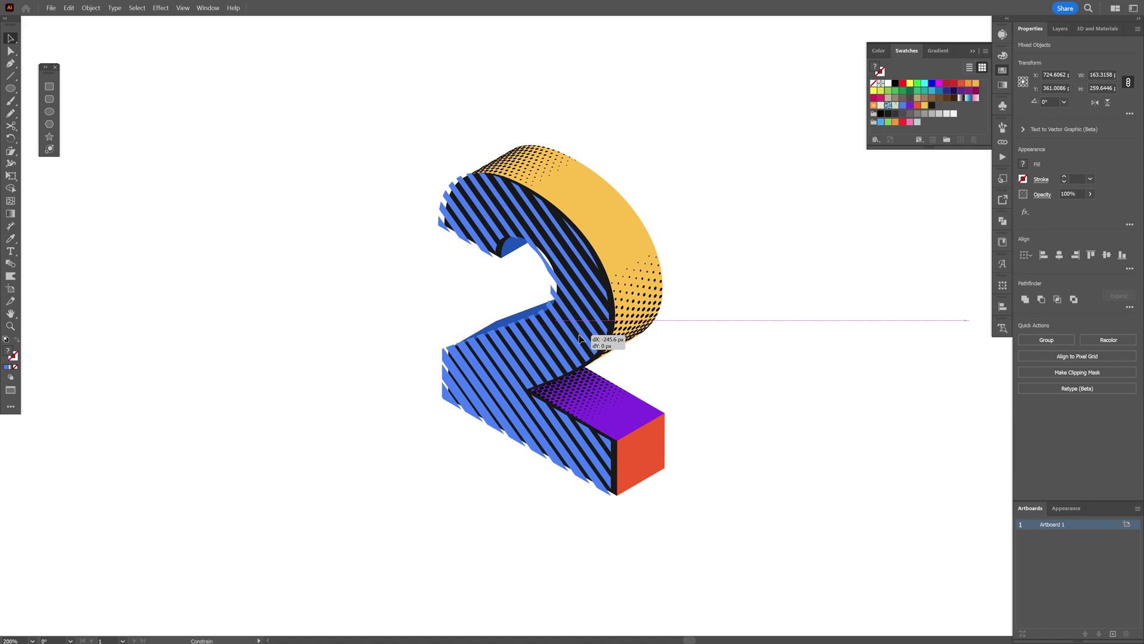